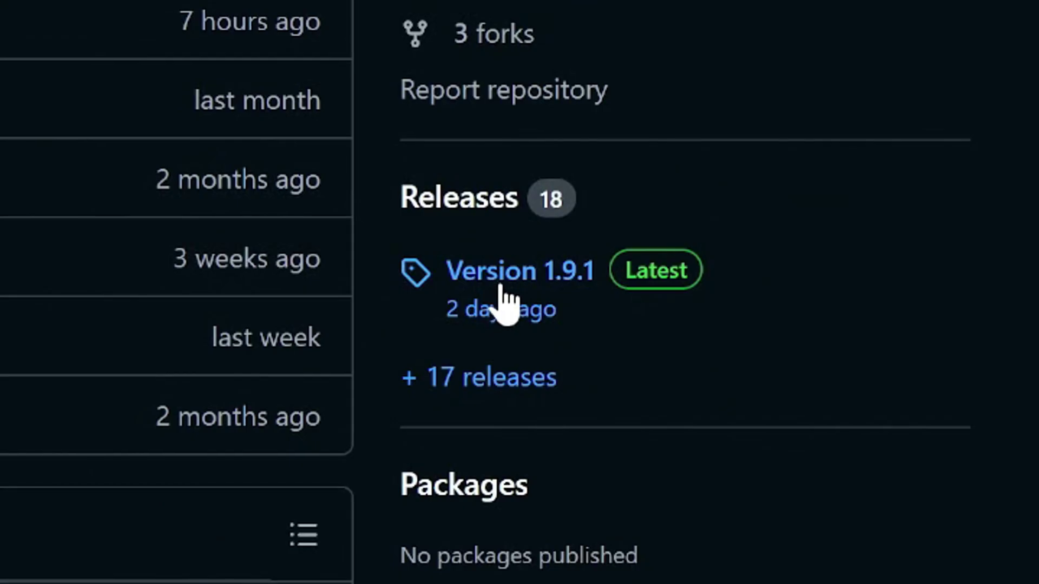
# - Download xenia_manager.zip from the assets of the latest release, Version 1.9.1
pyautogui.click(544, 276)
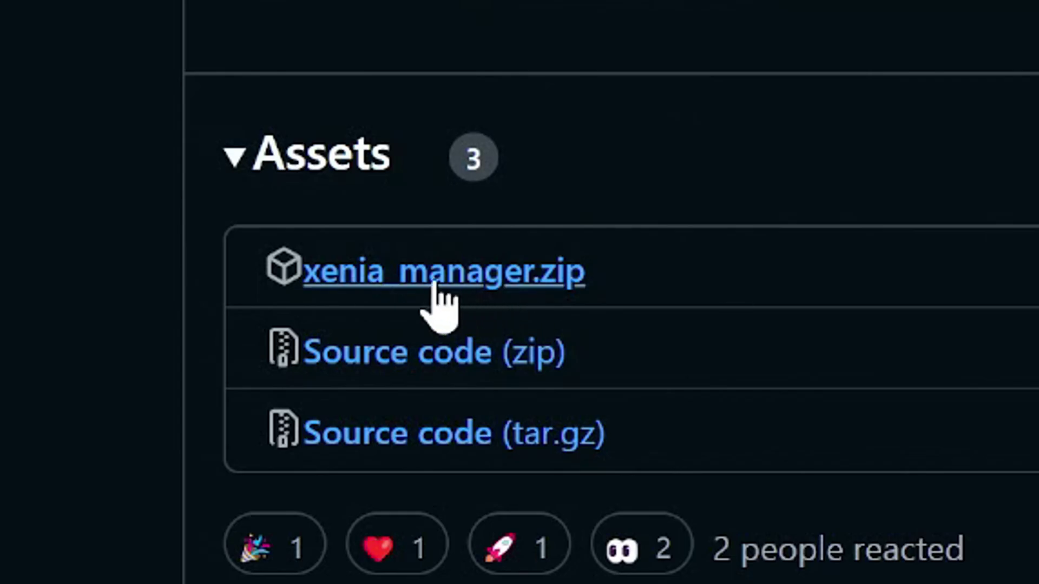
pyautogui.click(435, 282)
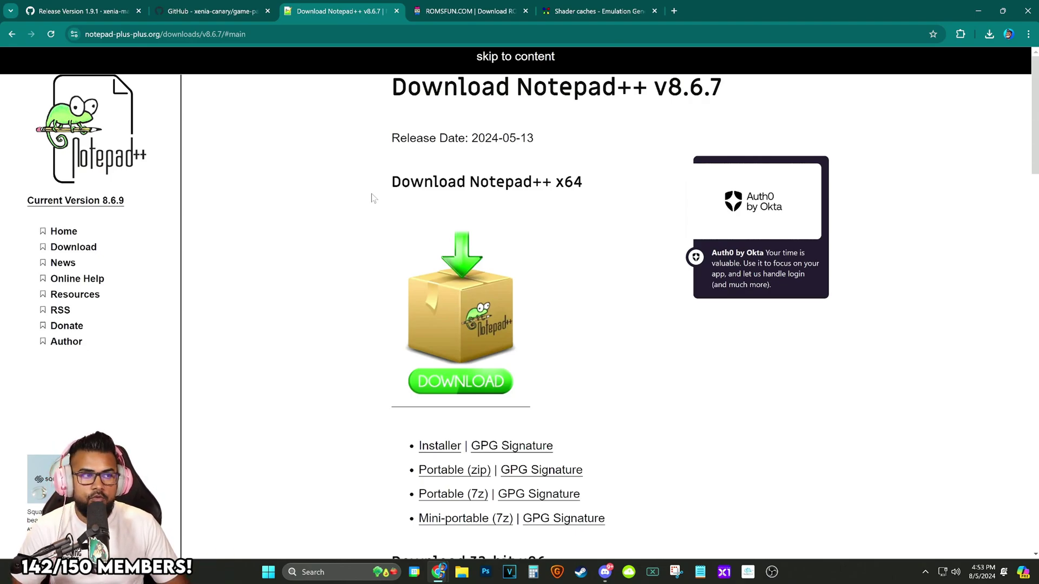
# - Download the x64 installer of Notepad++ v8.6.7
pyautogui.scroll(-1, 468, 405)
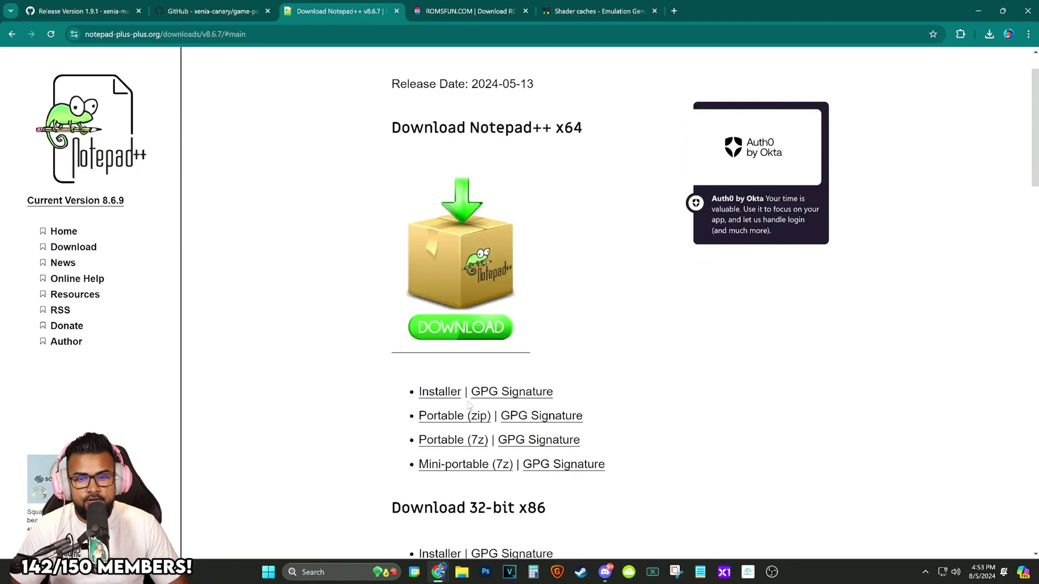
pyautogui.click(437, 393)
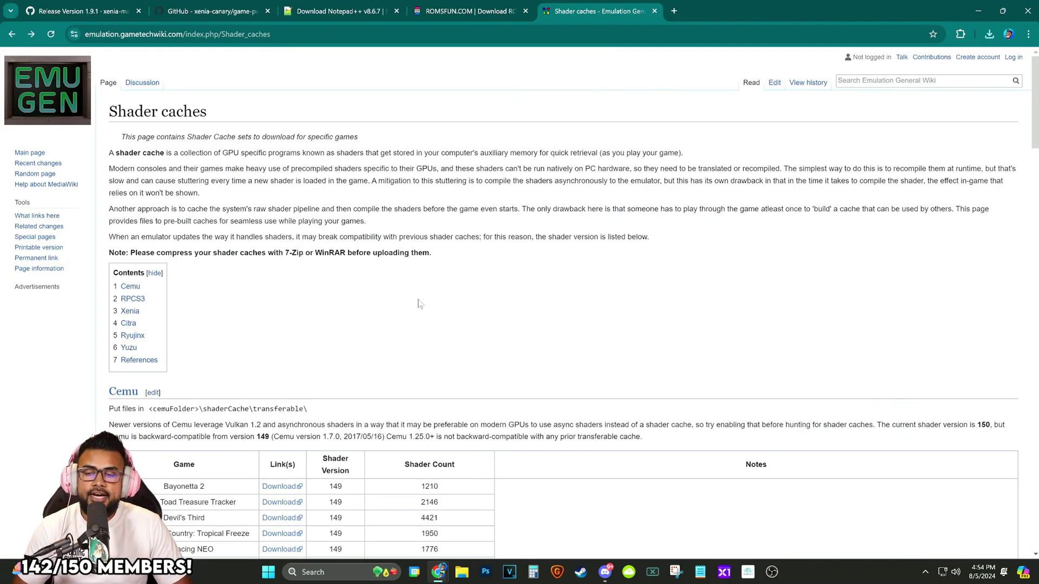
# - Examine which games have downloadable shader caches in the Xenia section of the Shader caches page
pyautogui.scroll(-7, 427, 232)
pyautogui.scroll(-15, 475, 343)
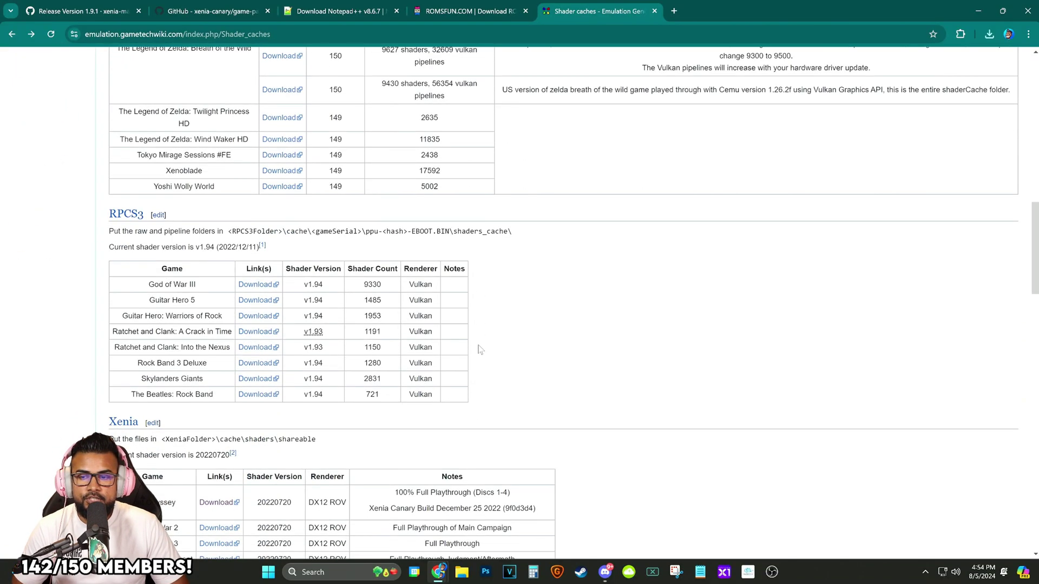
pyautogui.scroll(2, 479, 350)
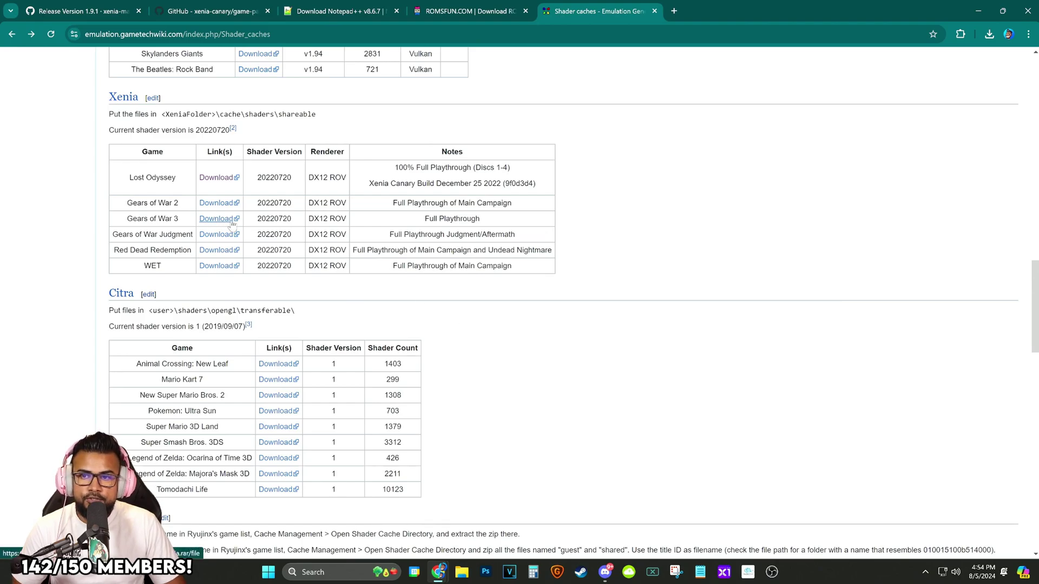
pyautogui.scroll(1, 245, 225)
pyautogui.tripleClick(141, 233)
pyautogui.click(157, 254)
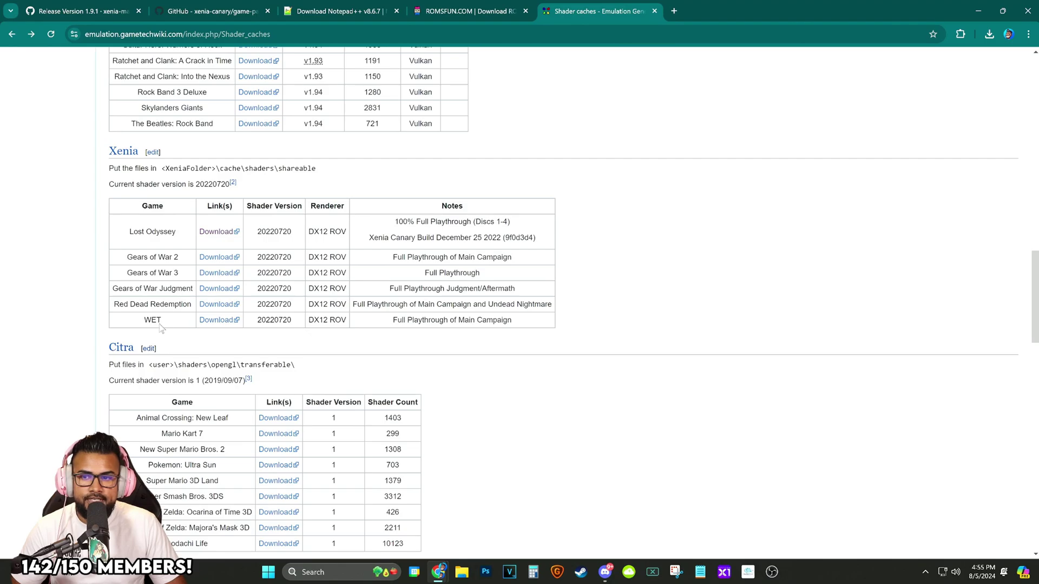
pyautogui.scroll(1, 341, 336)
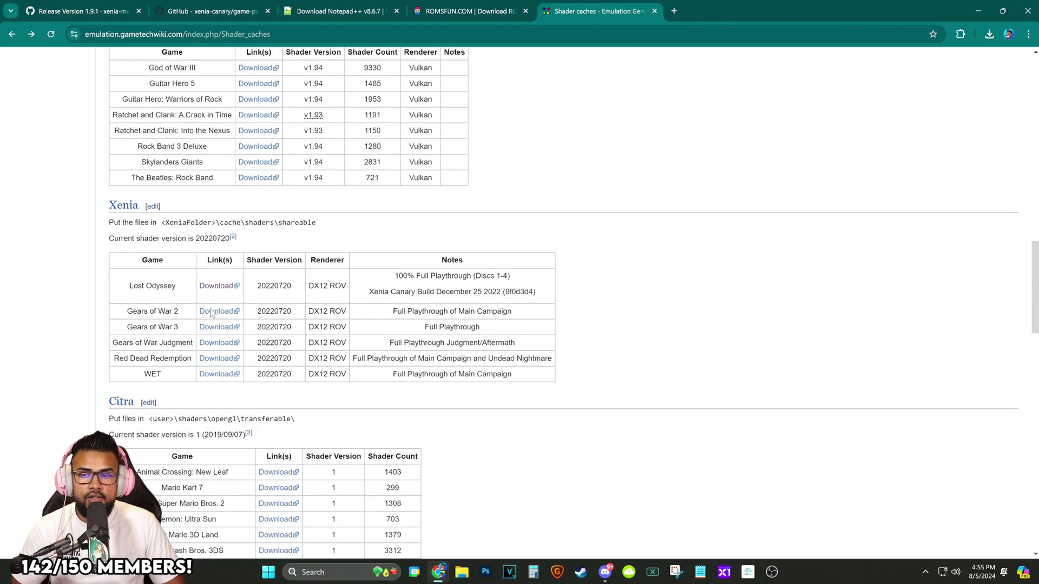
pyautogui.scroll(-1, 332, 309)
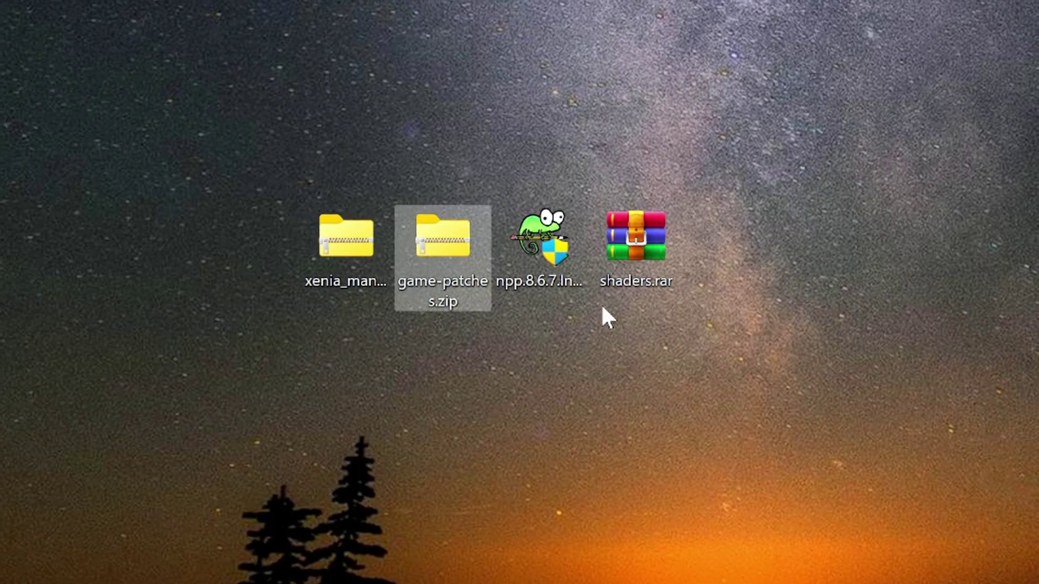
pyautogui.click(634, 286)
pyautogui.click(443, 273)
pyautogui.click(335, 276)
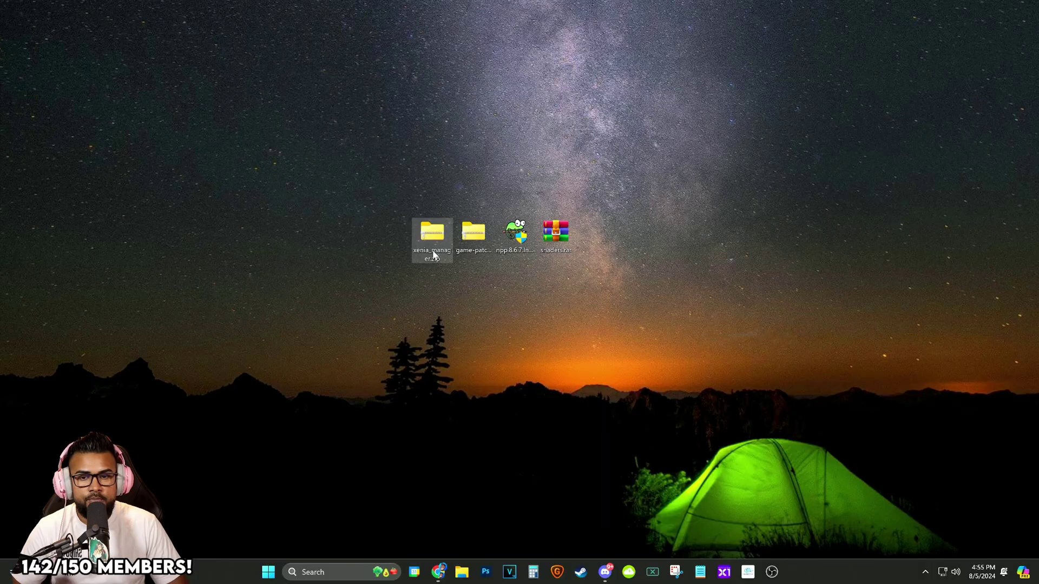
# - Open xenia_manager.zip and create a new desktop folder named manager beside it
pyautogui.doubleClick(361, 265)
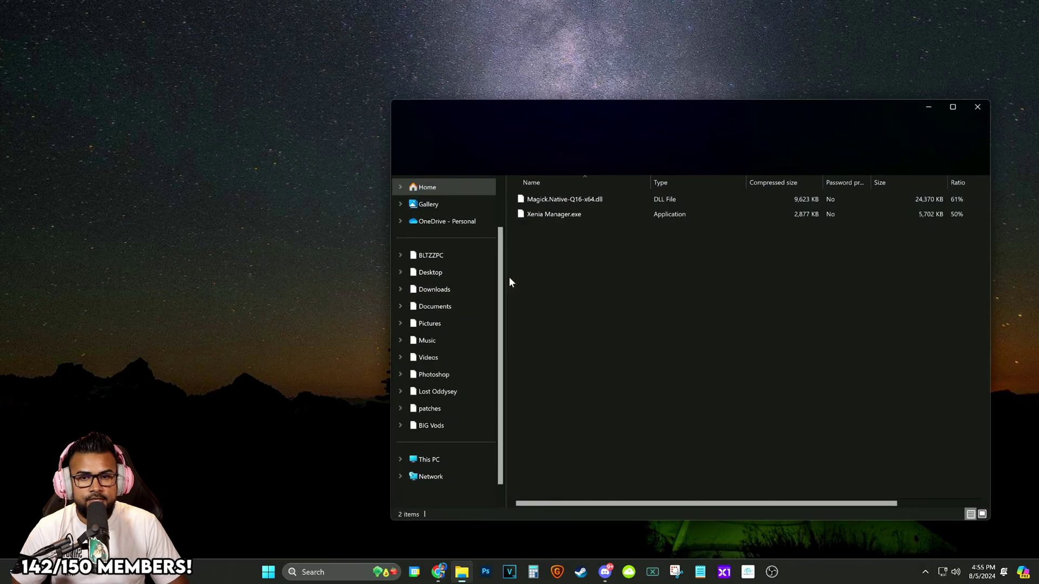
pyautogui.moveTo(616, 105); pyautogui.dragTo(684, 114)
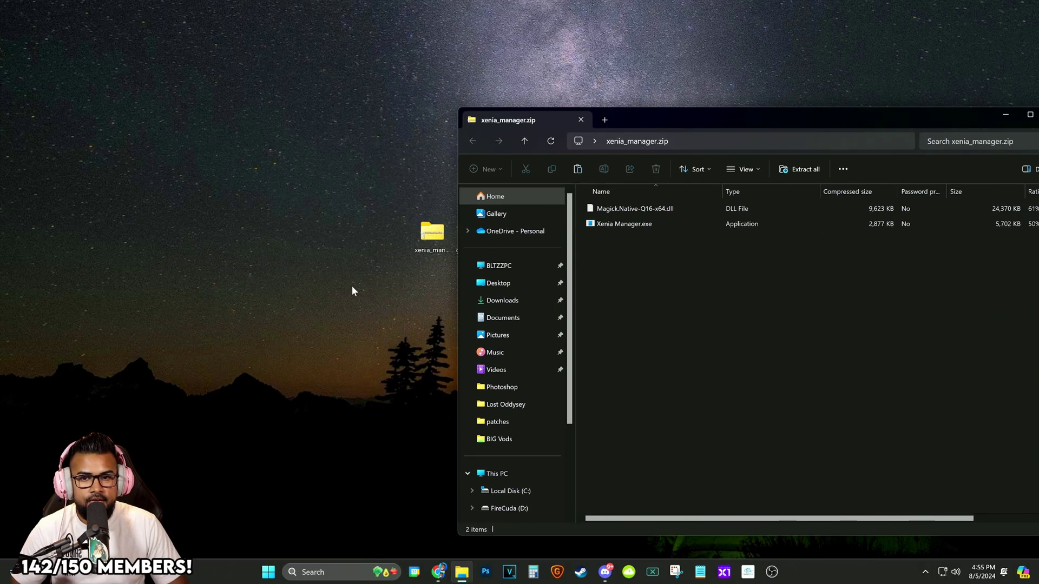
pyautogui.rightClick(278, 242)
pyautogui.moveTo(332, 362)
pyautogui.click(435, 367)
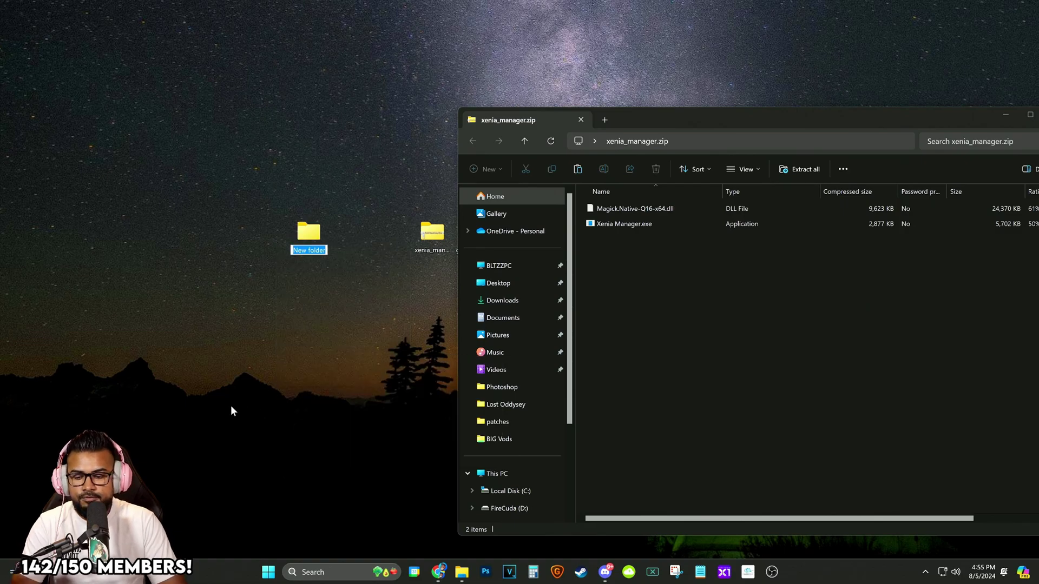
pyautogui.write('manager')
pyautogui.press('Return')
# - Copy Magick.Native-Q16-x64.dll and Xenia Manager.exe from the archive into the manager folder, and close the archive window
pyautogui.moveTo(654, 273); pyautogui.dragTo(310, 234)
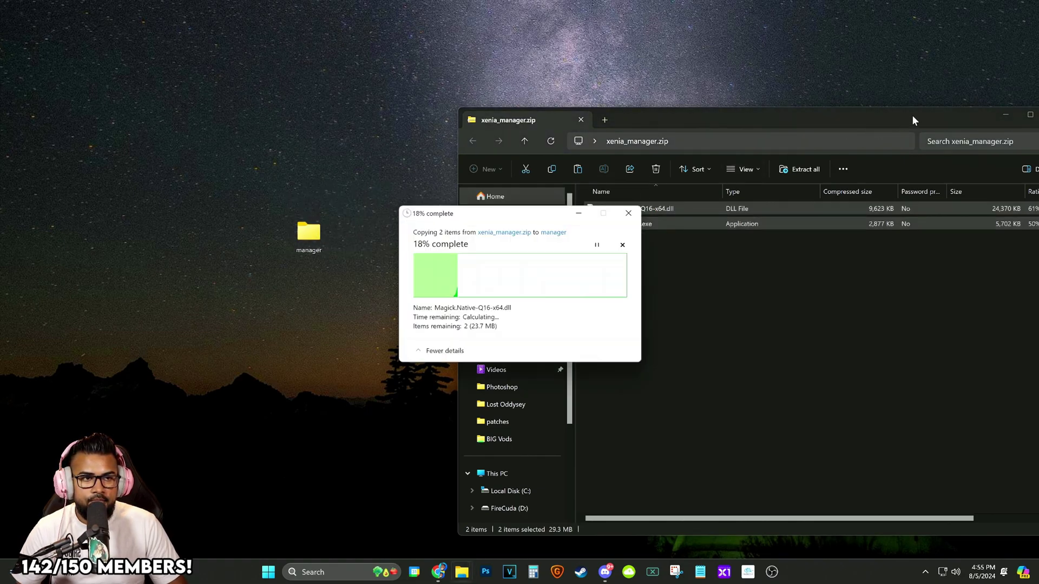
pyautogui.moveTo(948, 116); pyautogui.dragTo(733, 120)
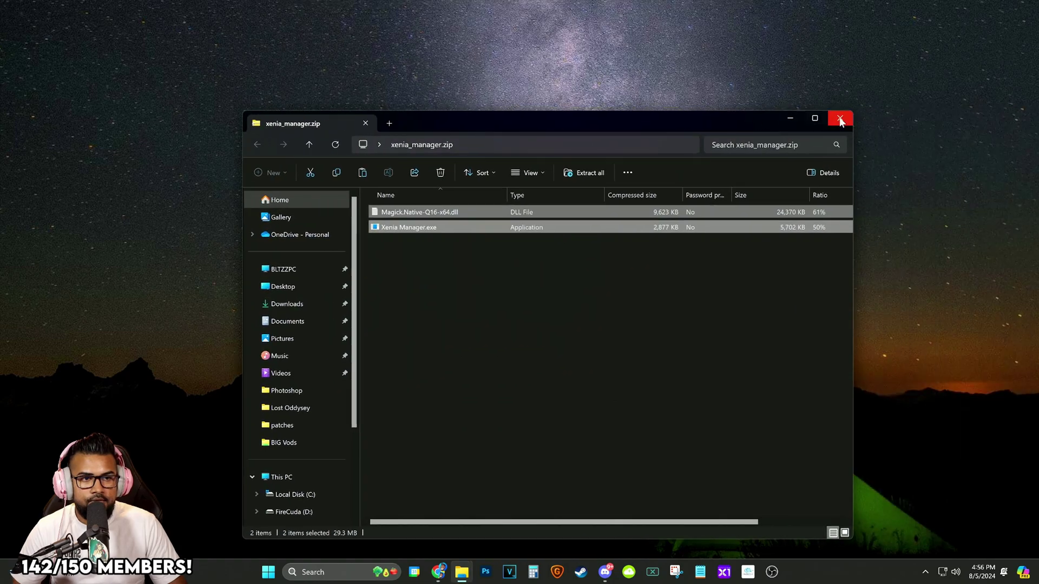
pyautogui.click(839, 119)
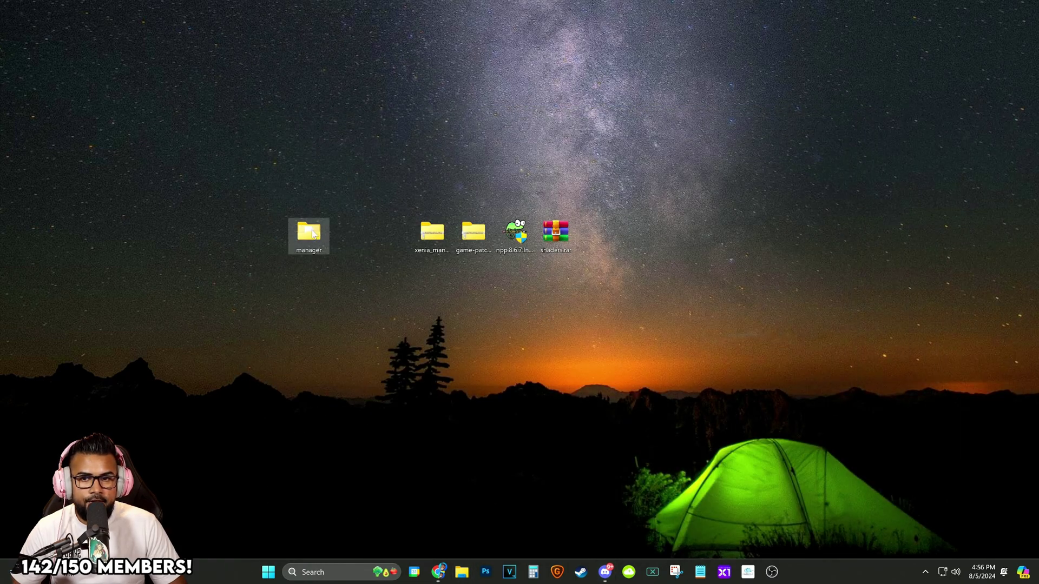
# - Reposition the manager folder on the desktop, open it and run Xenia Manager.exe despite the SmartScreen block
pyautogui.moveTo(309, 233); pyautogui.dragTo(473, 178)
pyautogui.doubleClick(473, 177)
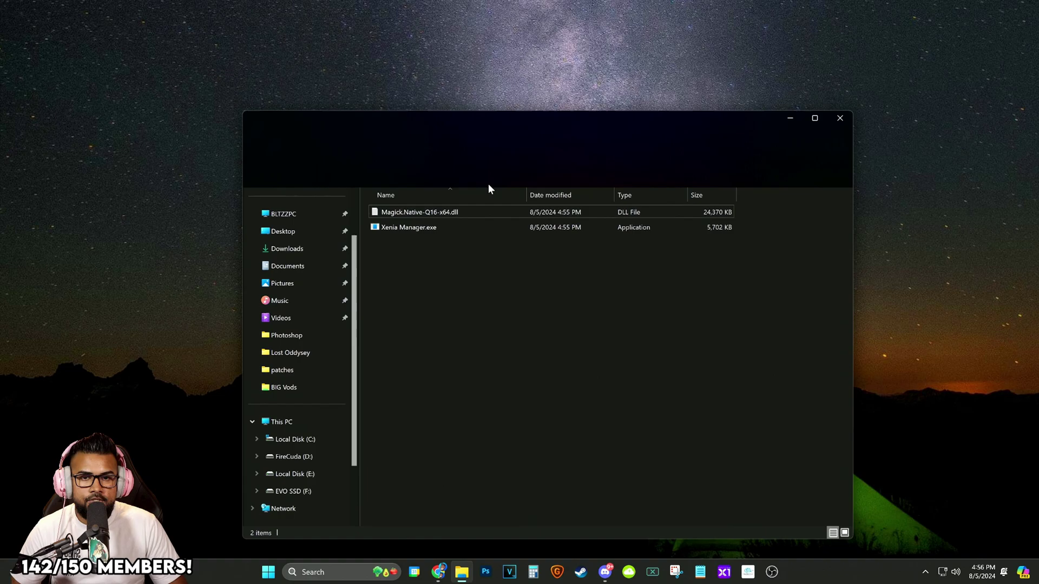
pyautogui.doubleClick(404, 229)
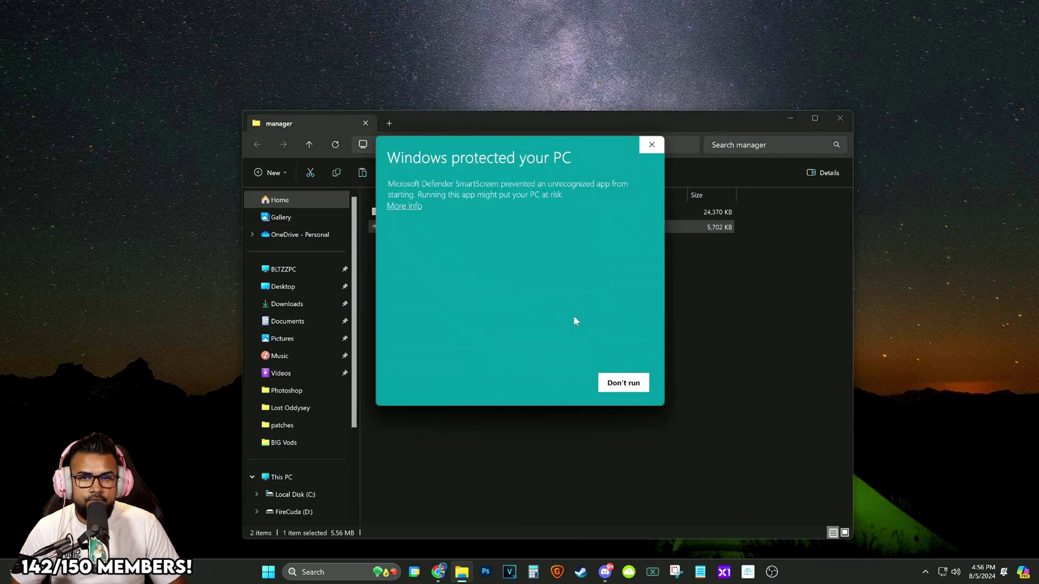
pyautogui.click(407, 206)
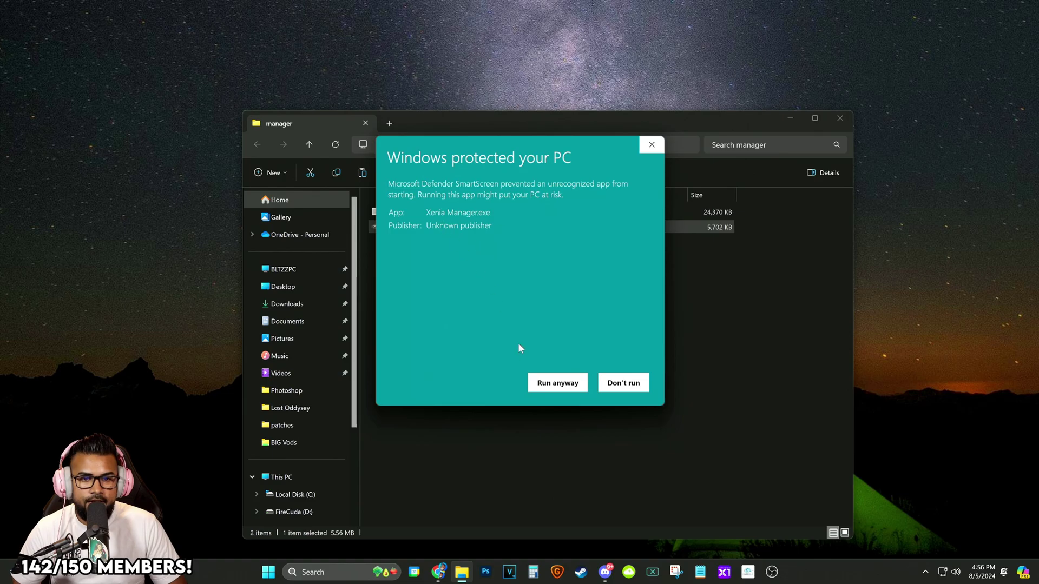
pyautogui.click(558, 384)
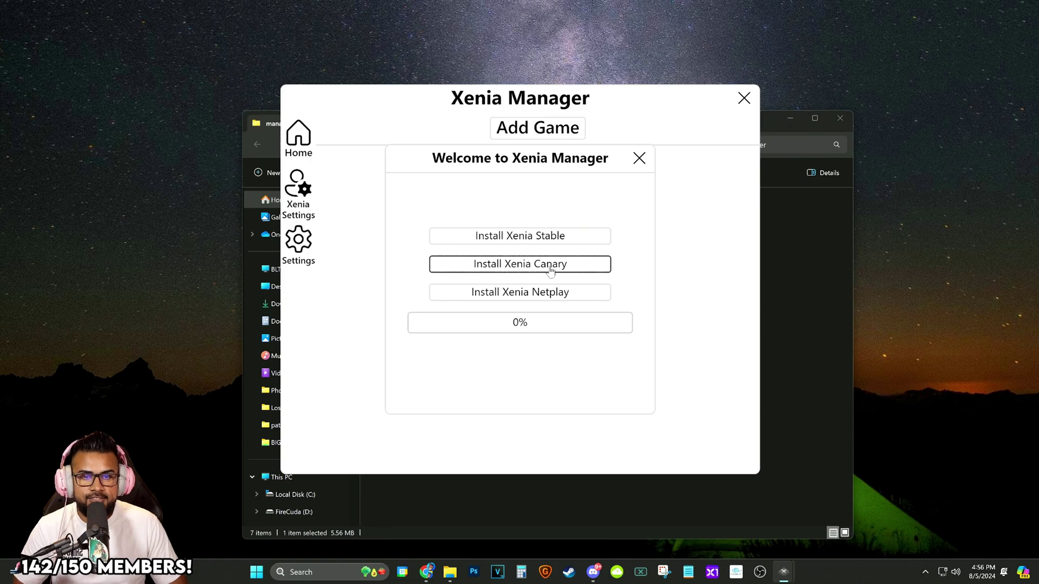
# - Install Xenia Canary from the Xenia Manager welcome dialog and acknowledge the installation notice
pyautogui.click(523, 269)
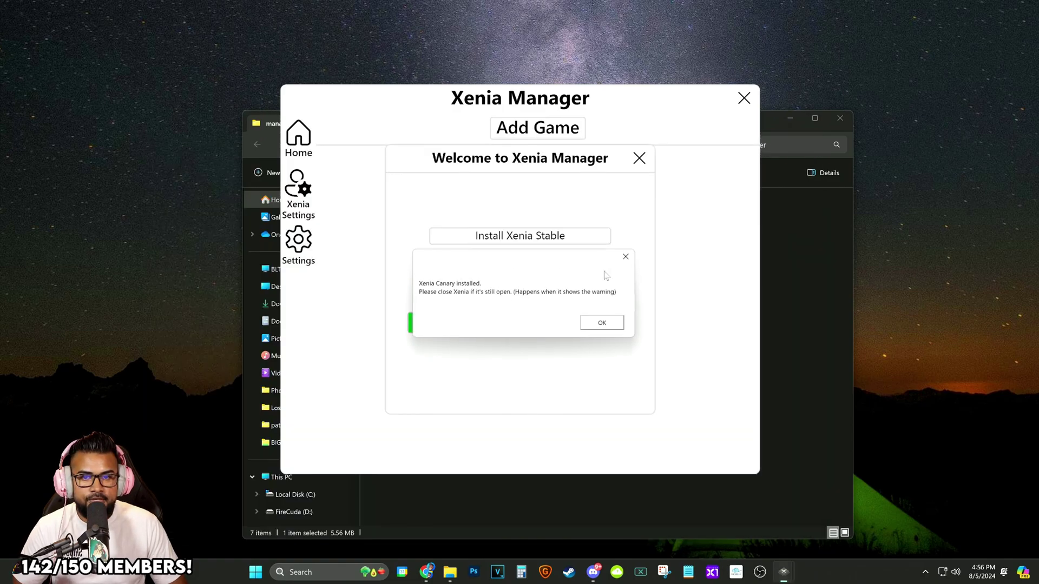
pyautogui.click(611, 325)
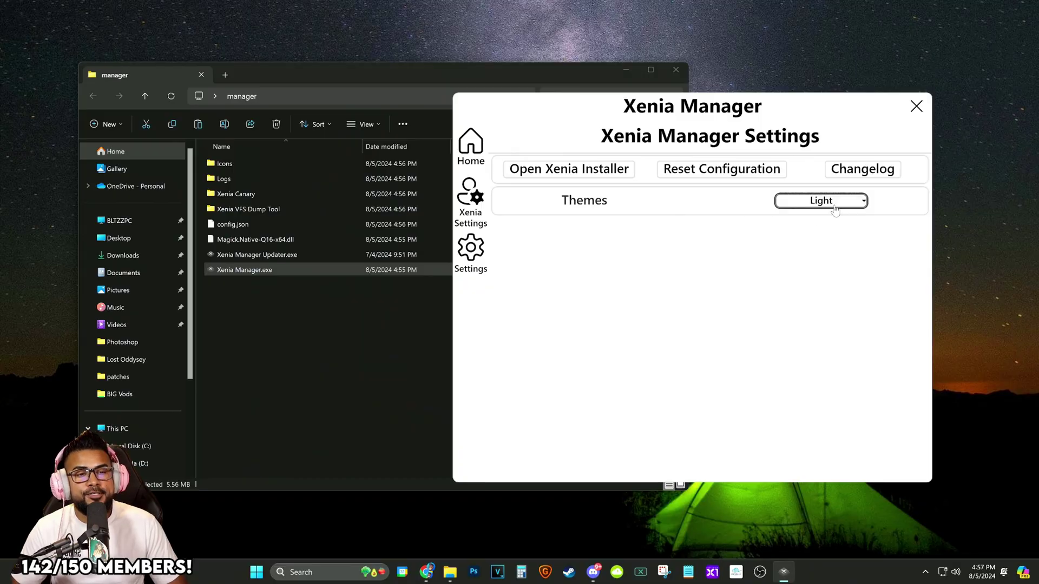
# - Set the Xenia Manager theme to Dark
pyautogui.click(821, 201)
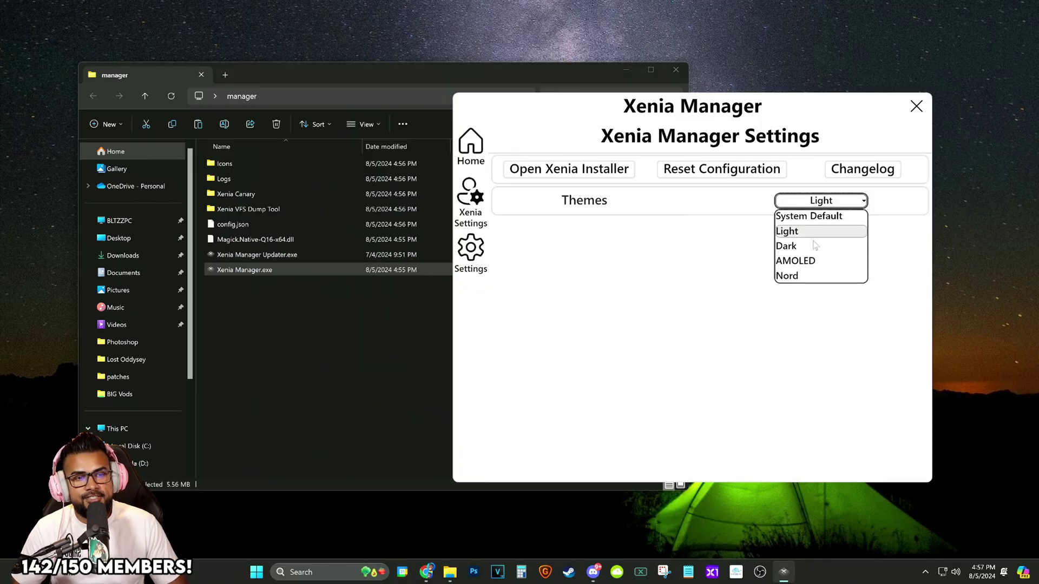
pyautogui.click(803, 248)
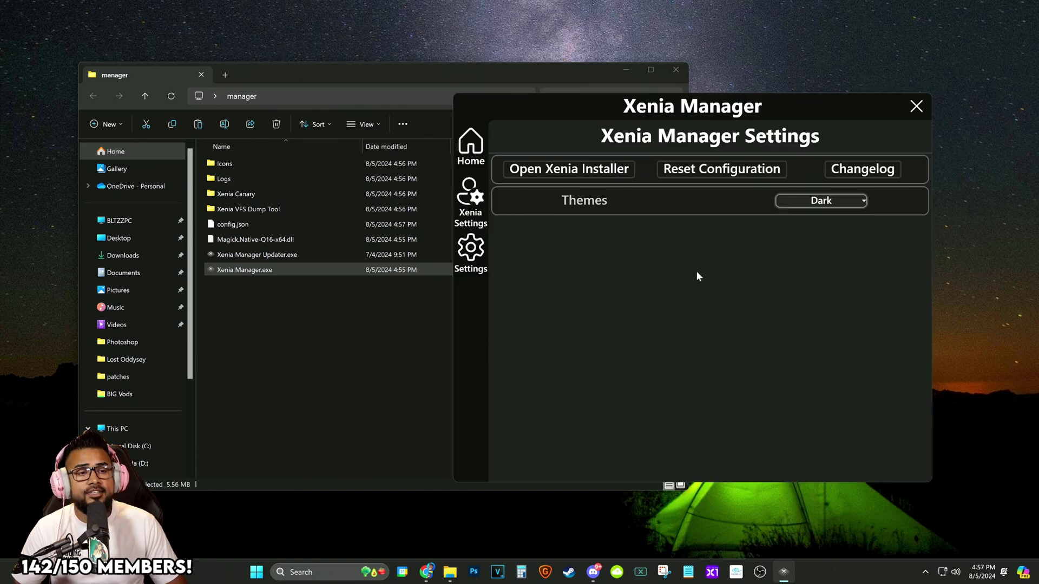
# - Open the emulator settings of the Xenia Canary Profile and turn Letterbox off in the display settings
pyautogui.click(478, 209)
pyautogui.moveTo(699, 115); pyautogui.dragTo(647, 87)
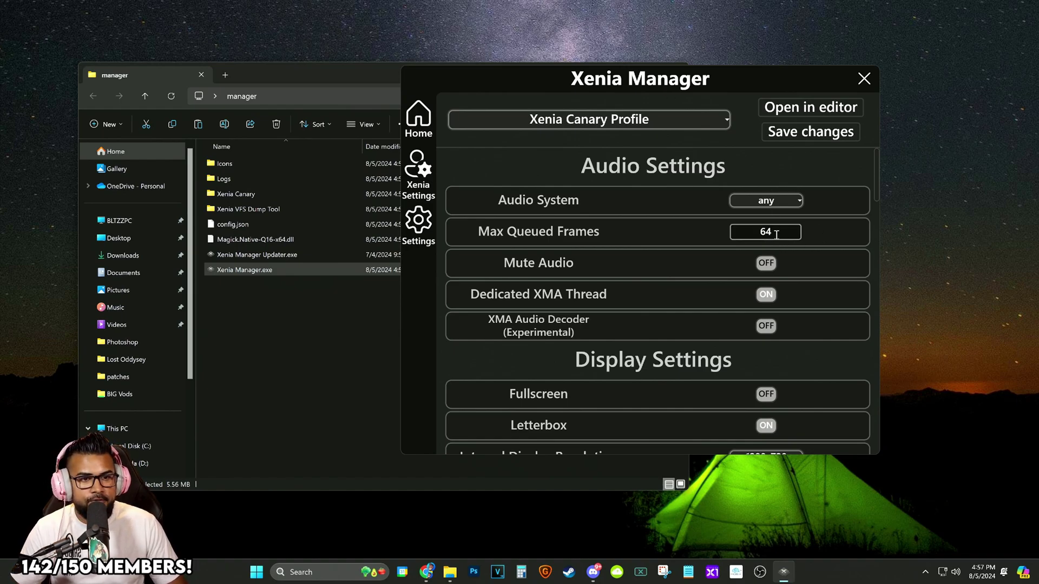
pyautogui.moveTo(877, 168); pyautogui.dragTo(875, 198)
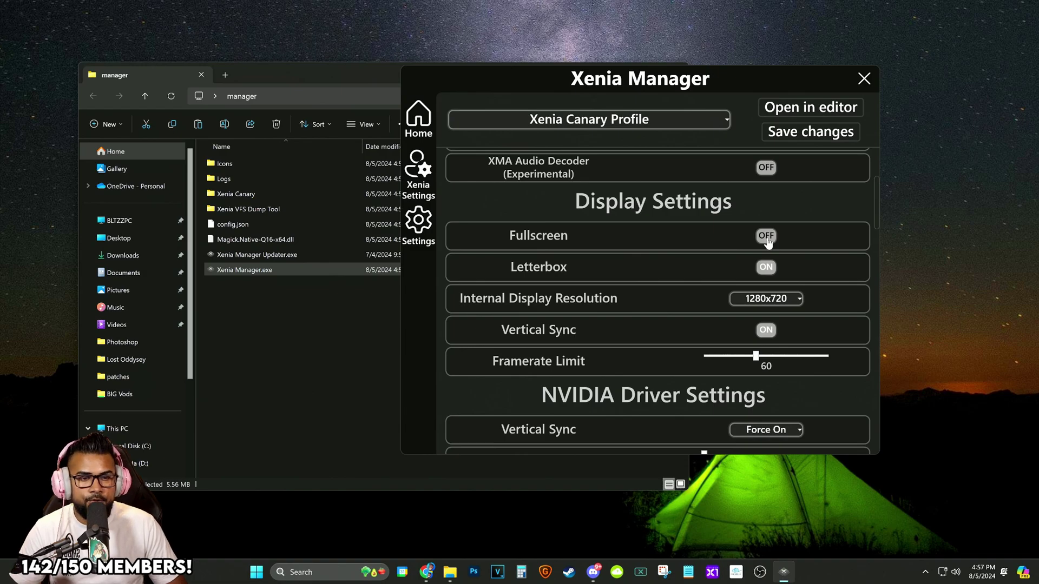
pyautogui.click(765, 267)
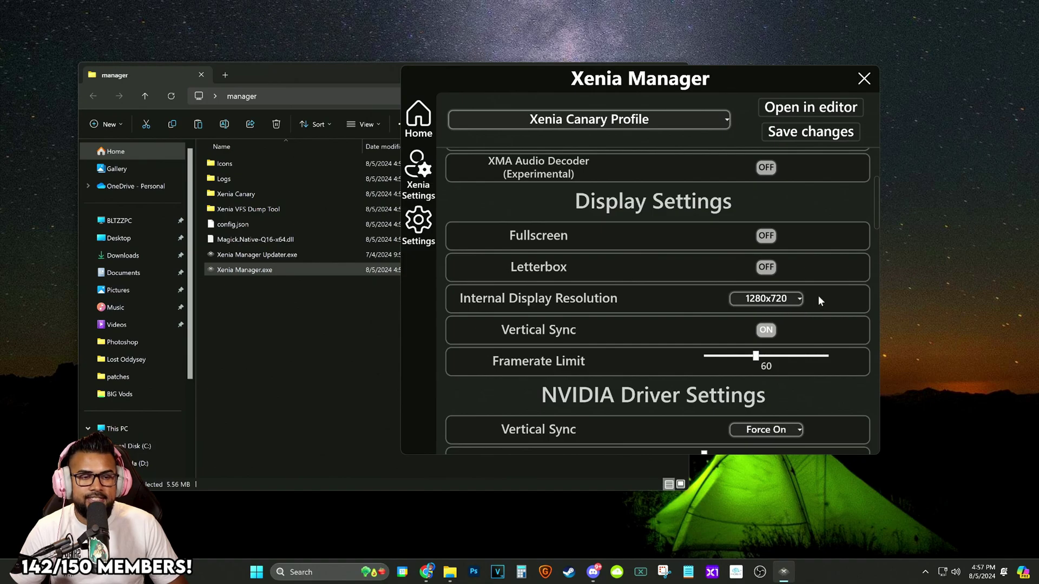
# - Set the Graphics API to D3D12 in the graphical settings
pyautogui.scroll(-1, 880, 224)
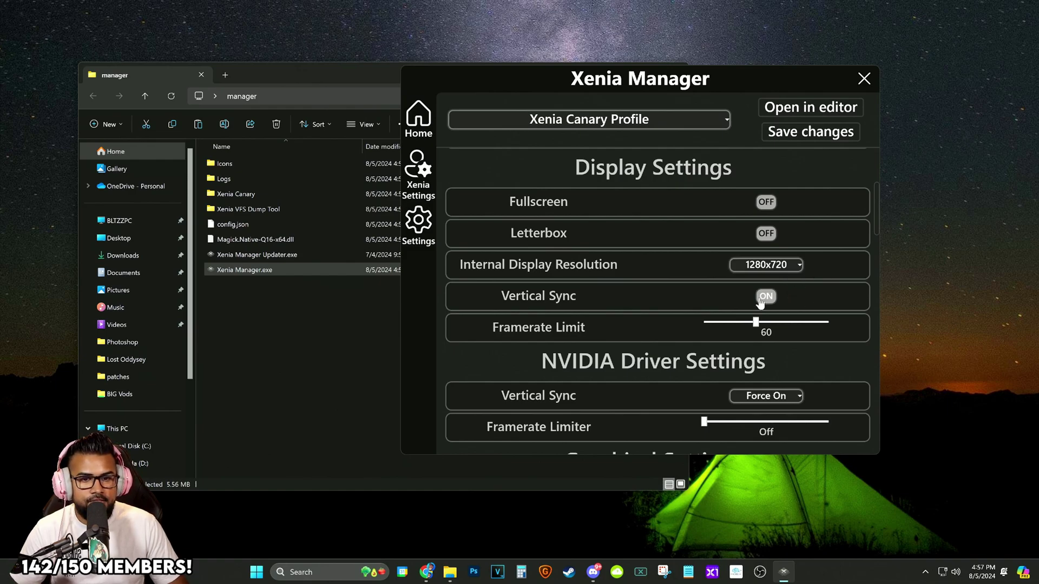
pyautogui.moveTo(878, 226); pyautogui.dragTo(876, 271)
pyautogui.click(791, 232)
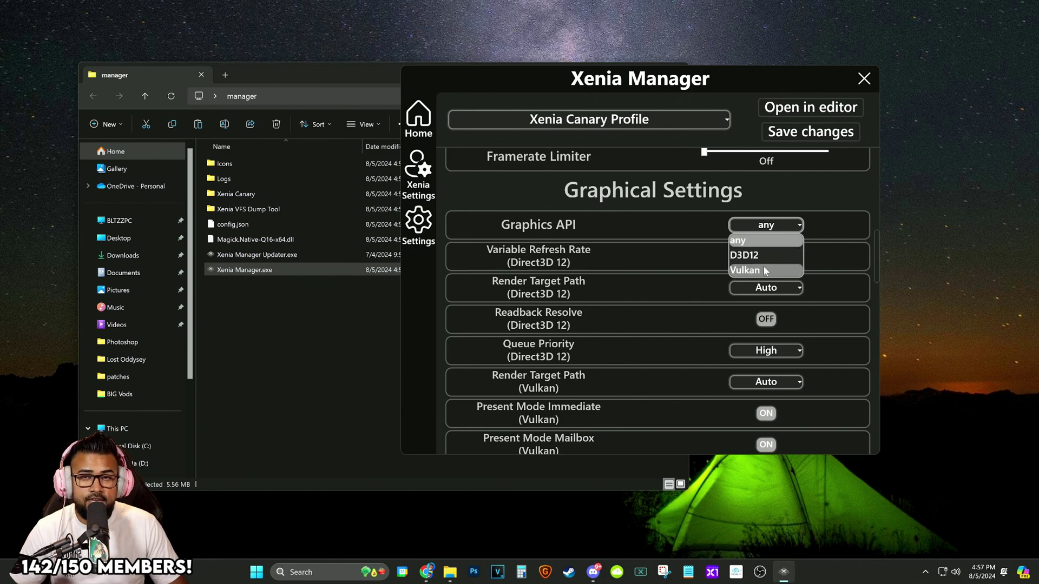
pyautogui.click(748, 257)
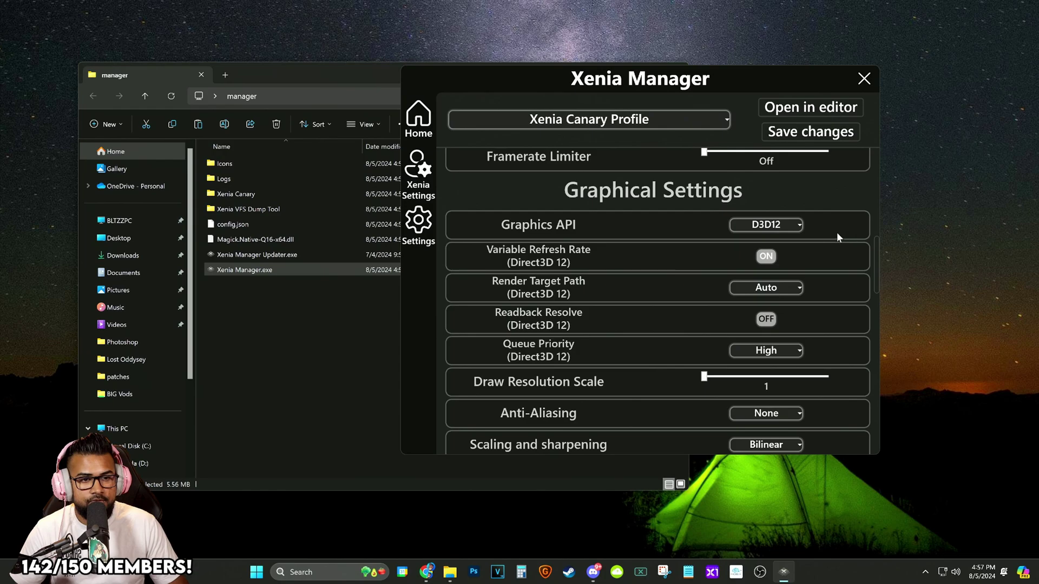
# - Raise the Draw Resolution Scale to 3 in the graphical settings
pyautogui.moveTo(878, 247); pyautogui.dragTo(876, 270)
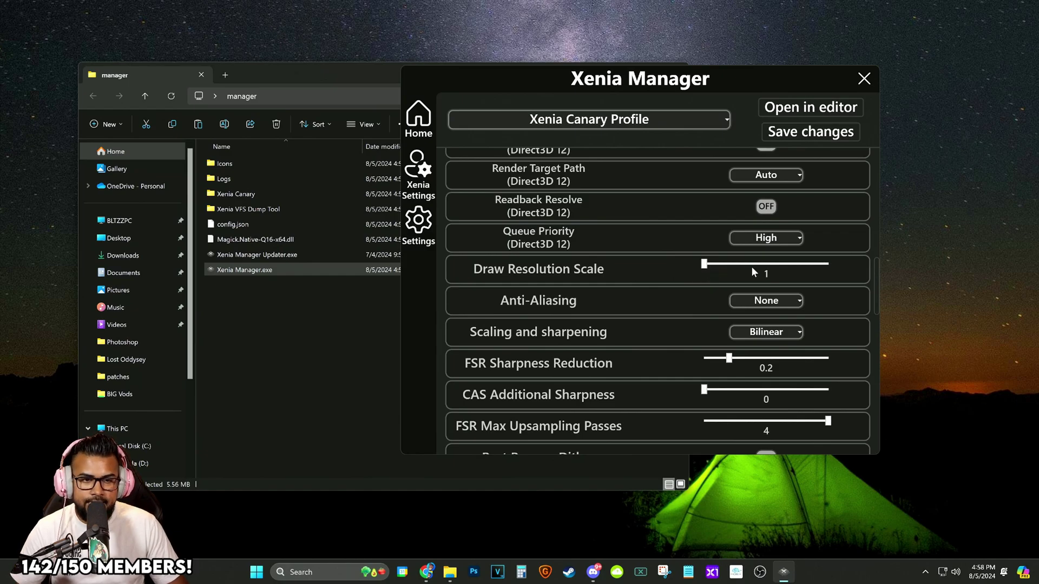
pyautogui.moveTo(872, 274)
pyautogui.mouseDown()
pyautogui.moveTo(877, 211)
pyautogui.moveTo(877, 281)
pyautogui.mouseUp()
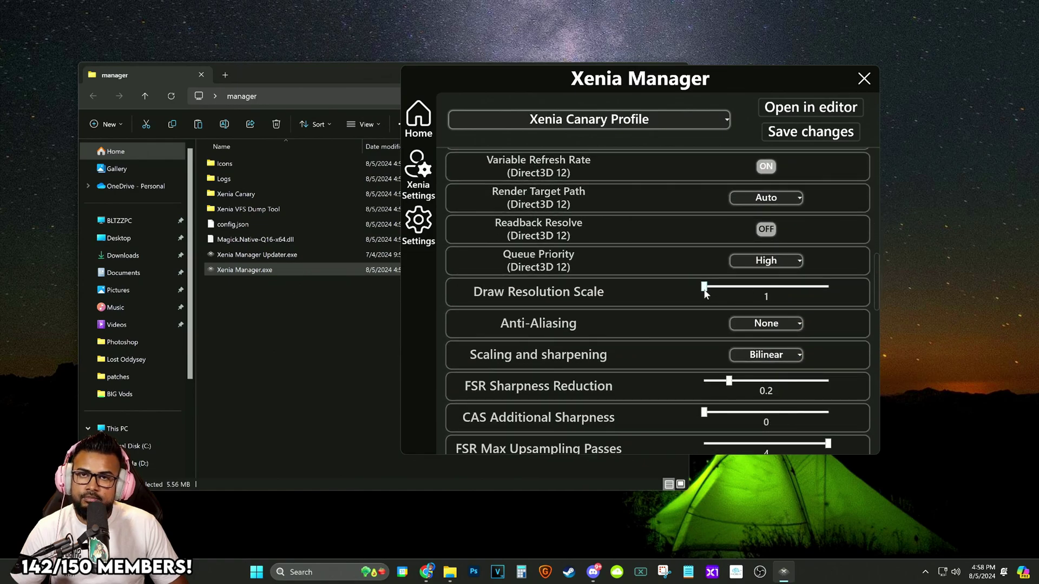
pyautogui.moveTo(705, 287); pyautogui.dragTo(723, 287)
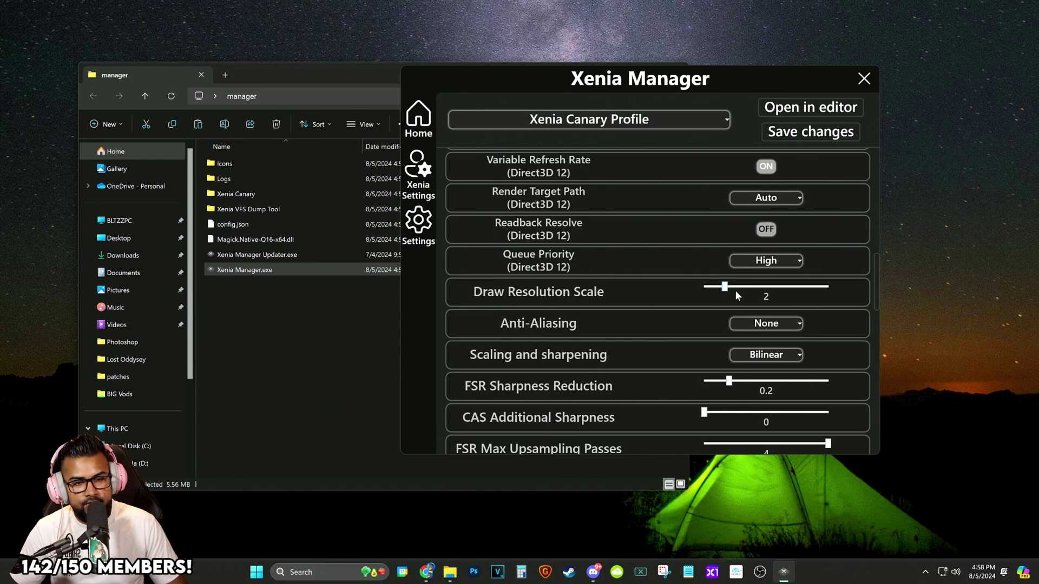
pyautogui.moveTo(726, 290); pyautogui.dragTo(739, 290)
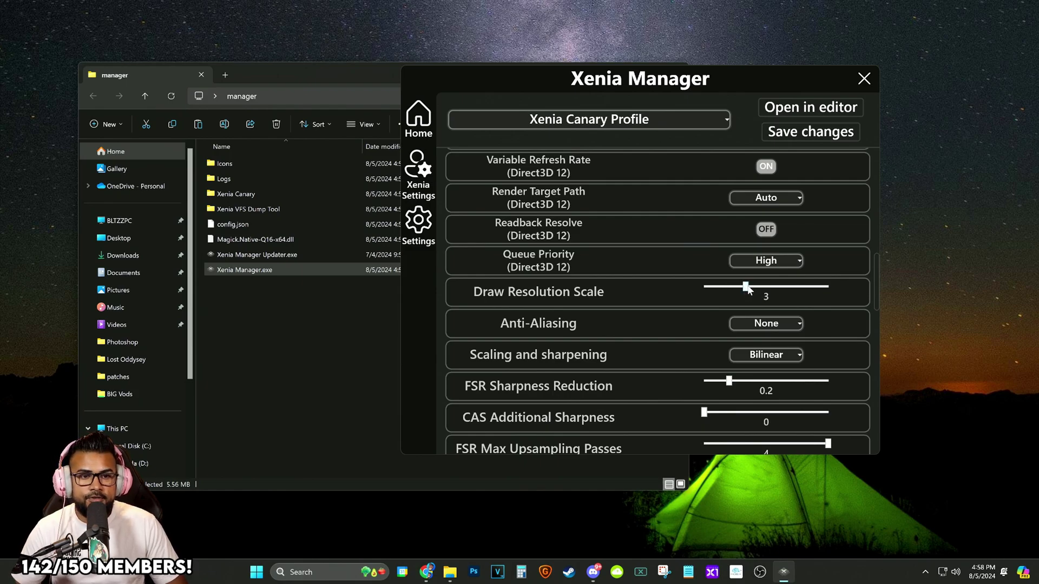
pyautogui.moveTo(748, 289)
pyautogui.mouseDown()
pyautogui.moveTo(826, 287)
pyautogui.moveTo(753, 288)
pyautogui.mouseUp()
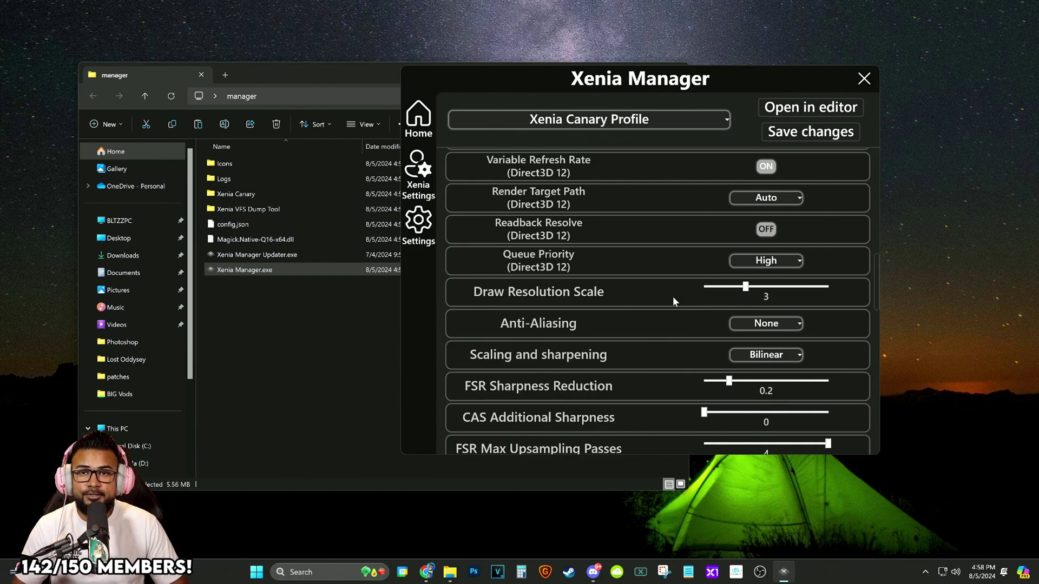
# - Set Anti-Aliasing to FXAA Extreme and Scaling and sharpening to AMD FSR in the graphical settings
pyautogui.click(766, 323)
pyautogui.click(763, 367)
pyautogui.click(753, 361)
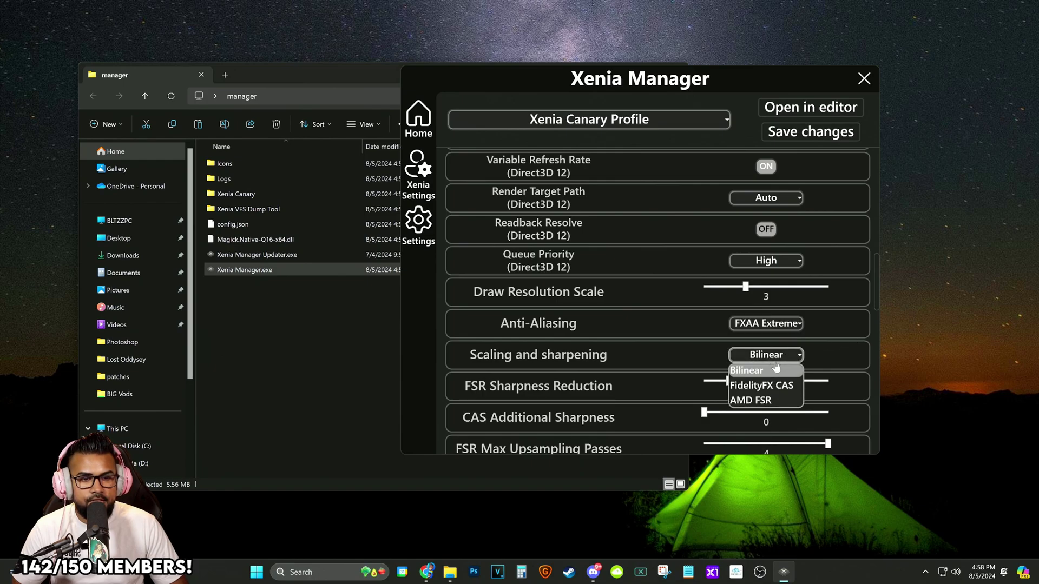
pyautogui.click(763, 403)
# - Look through the remaining profile settings, and open xenia-canary.config.toml in the external text editor to review its options
pyautogui.scroll(-5, 855, 332)
pyautogui.scroll(-4, 860, 332)
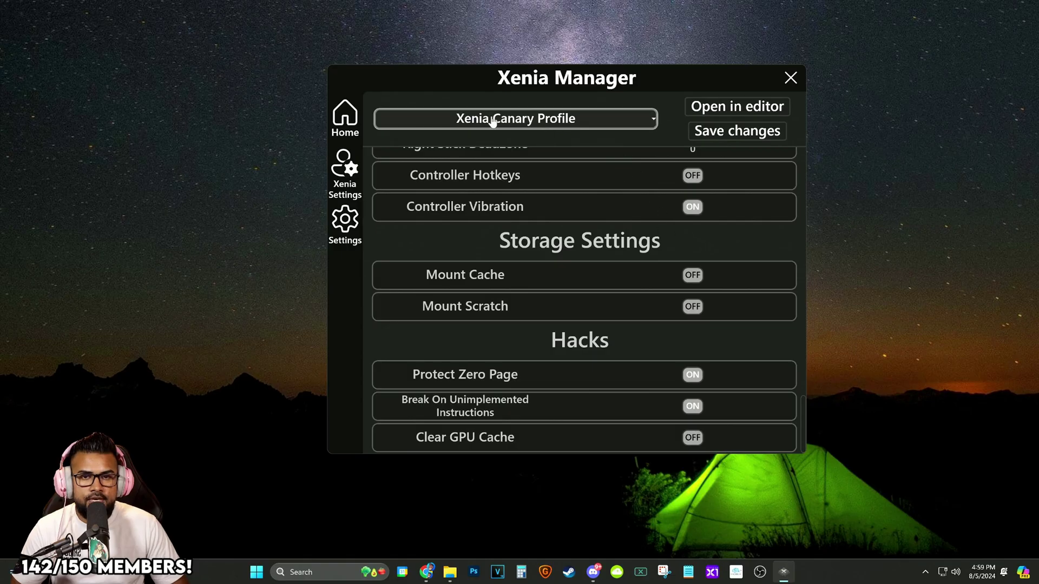
pyautogui.click(754, 108)
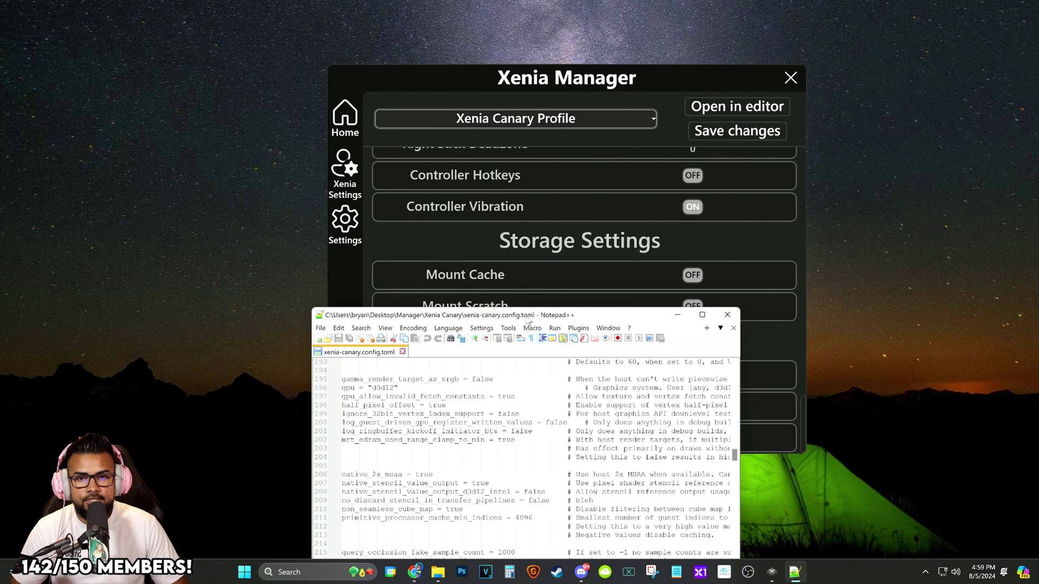
pyautogui.doubleClick(577, 318)
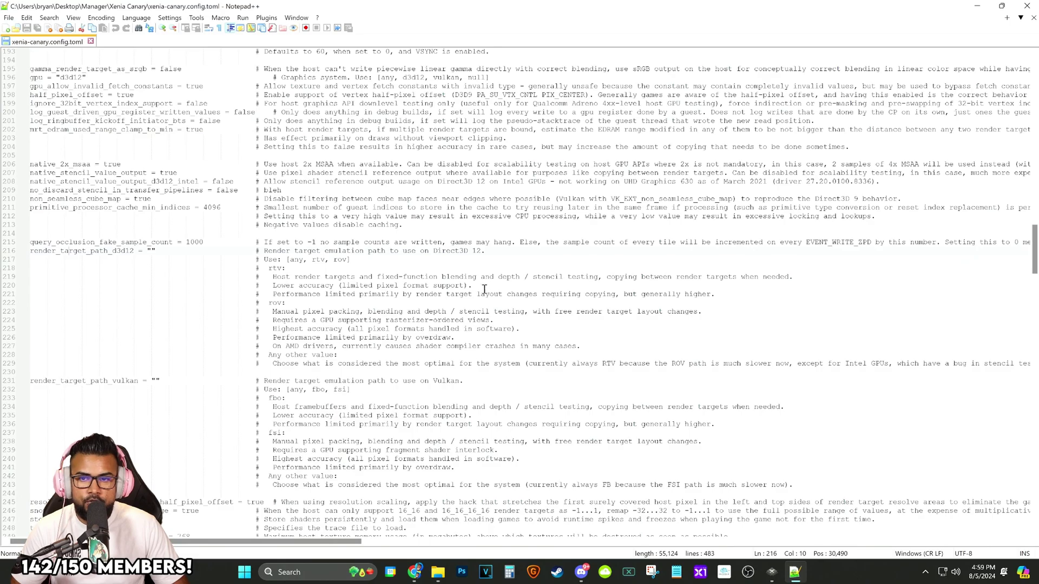
pyautogui.scroll(20, 488, 292)
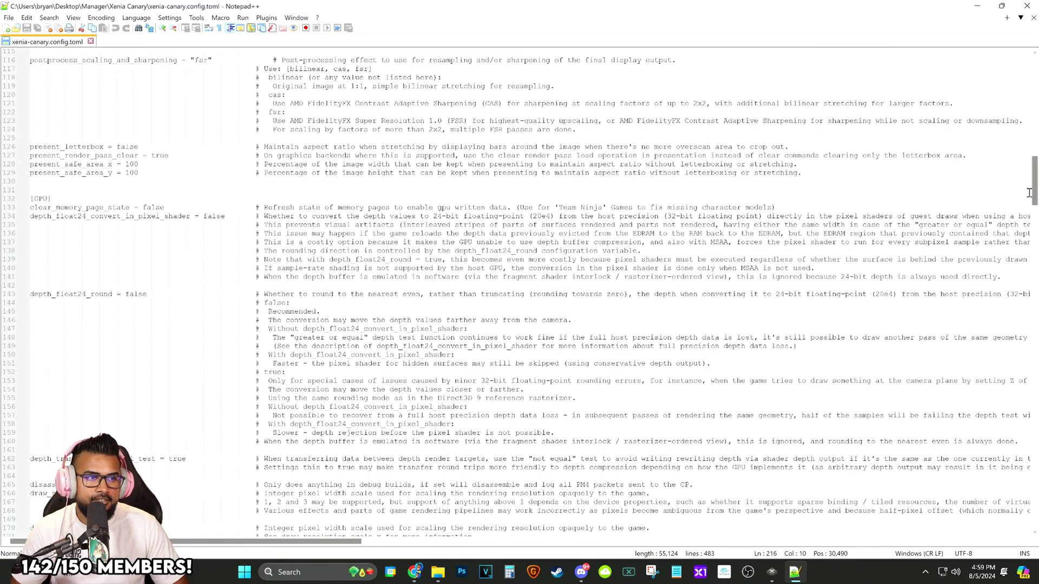
pyautogui.scroll(20, 1030, 193)
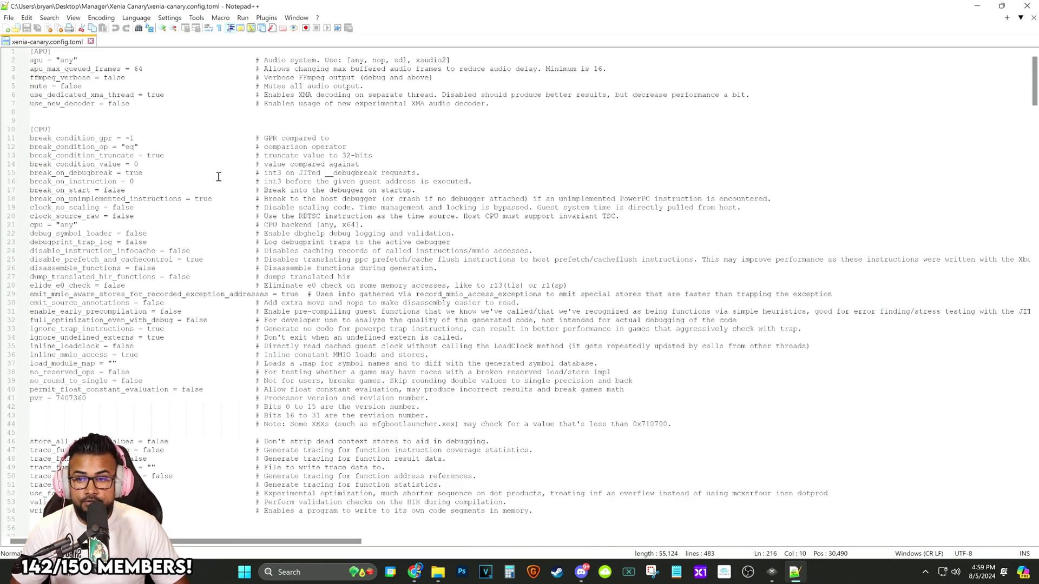
pyautogui.scroll(-20, 187, 196)
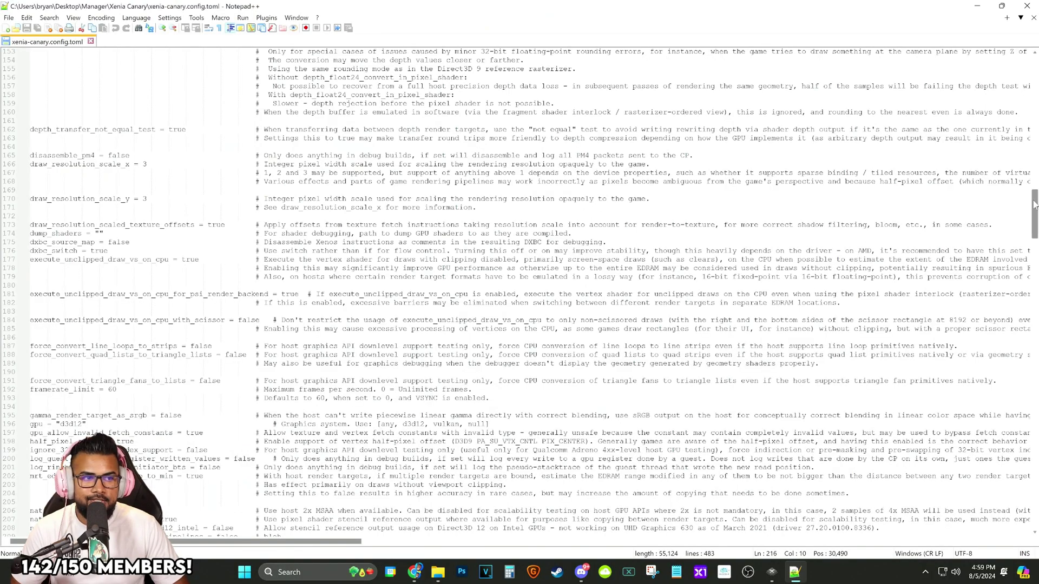
pyautogui.moveTo(1034, 207); pyautogui.dragTo(1034, 246)
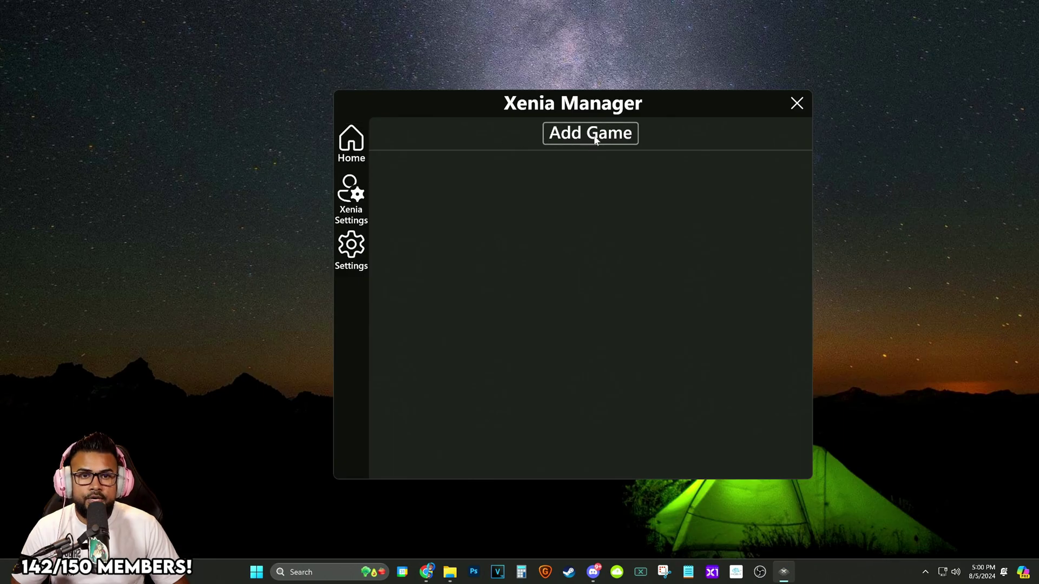
# - Try to extract the disc image from the Lost Odyssey Disc 1 zip in Downloads to the desktop
pyautogui.click(595, 139)
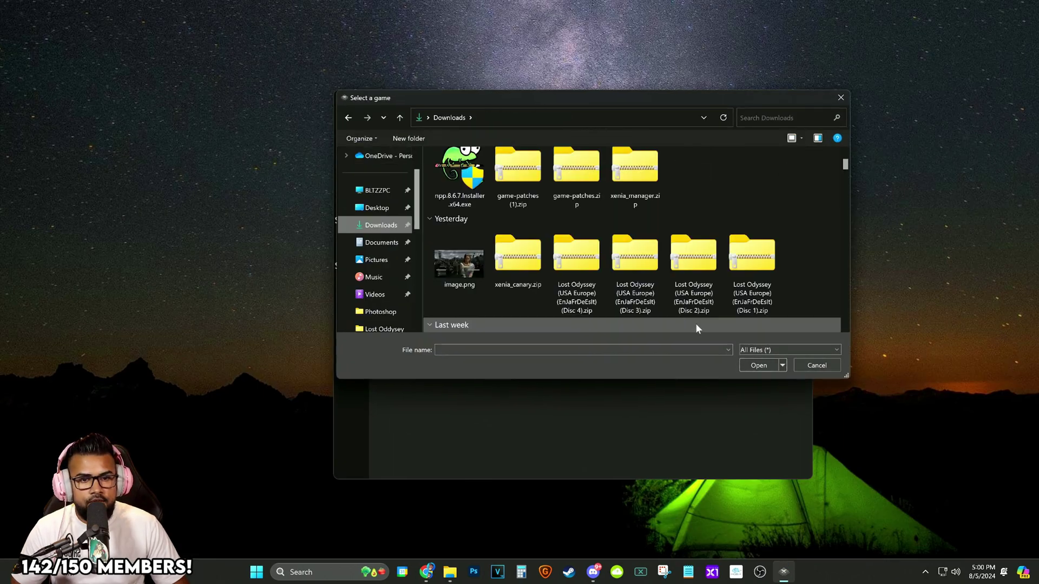
pyautogui.click(744, 306)
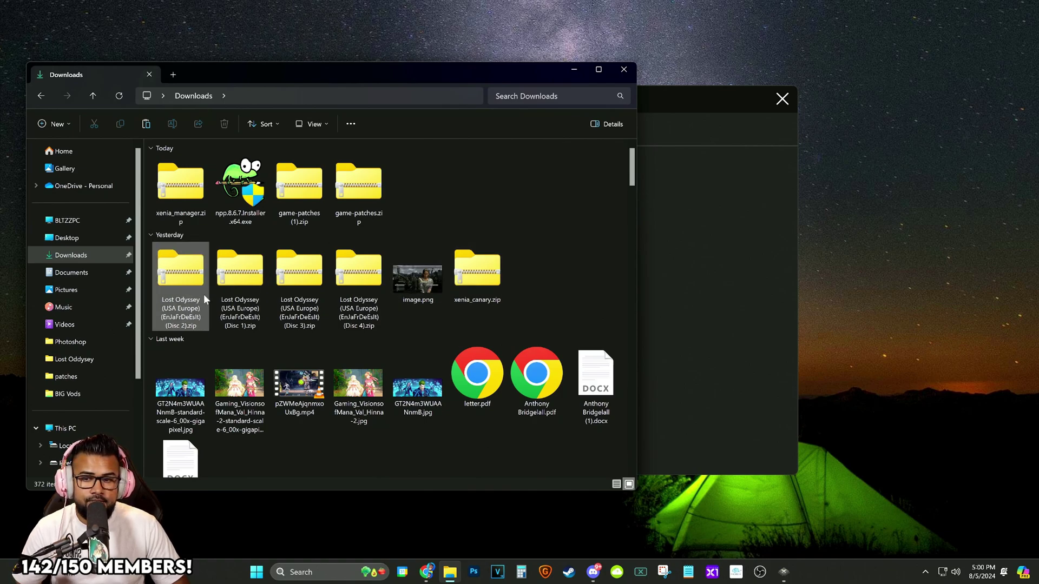
pyautogui.doubleClick(241, 308)
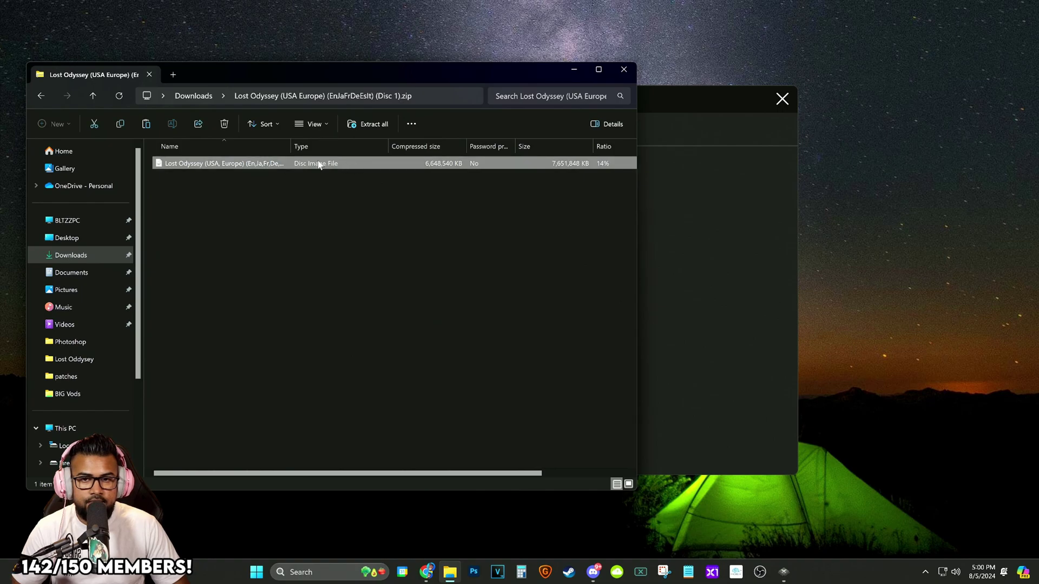
pyautogui.moveTo(209, 165); pyautogui.dragTo(890, 215)
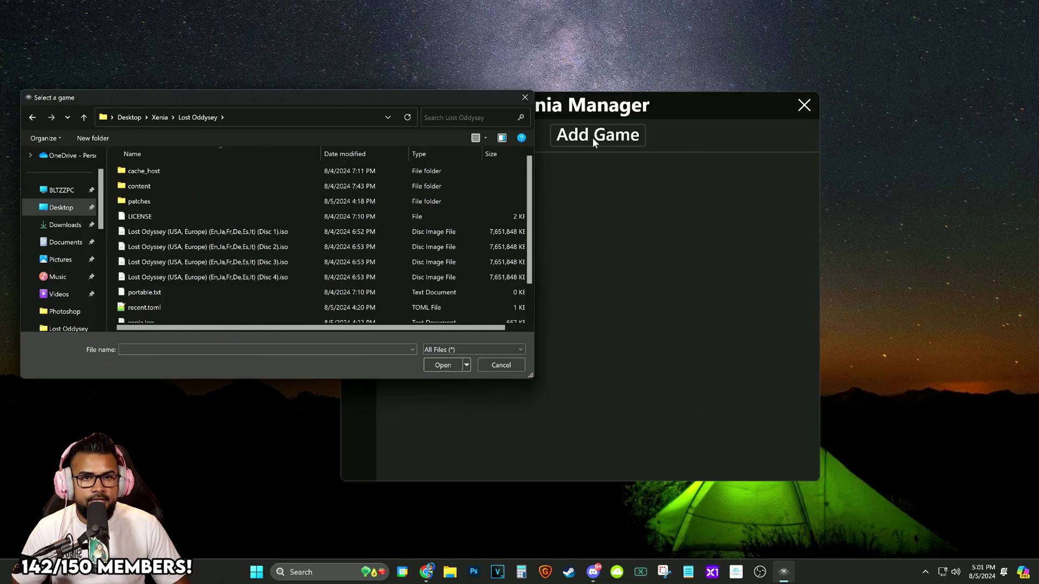
# - Add the Lost Odyssey Disc 1 ISO from the Lost Oddysey folder as a game, using the Xbox Marketplace entry Lost Odyssey
pyautogui.click(275, 233)
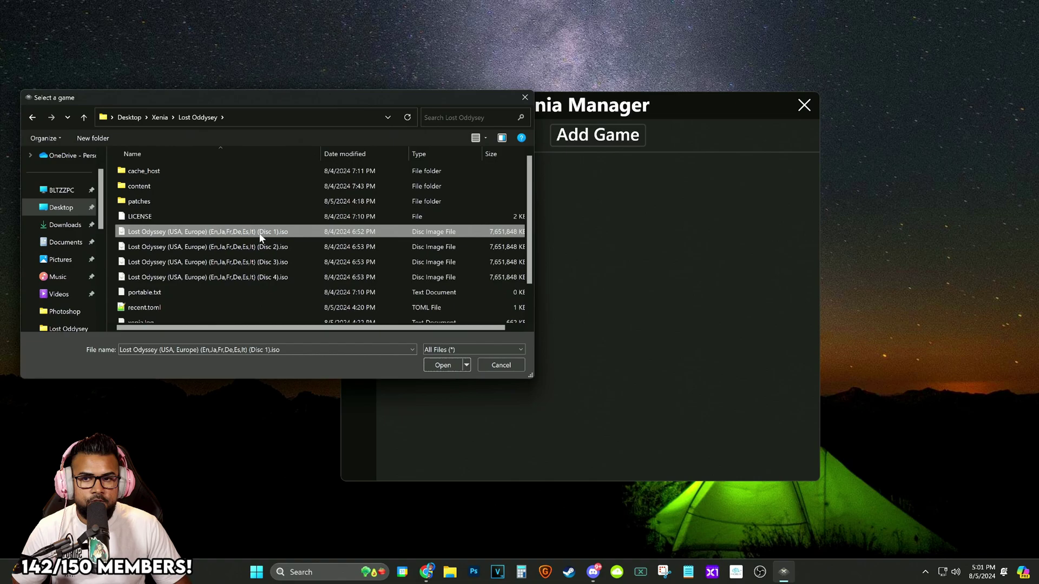
pyautogui.click(438, 366)
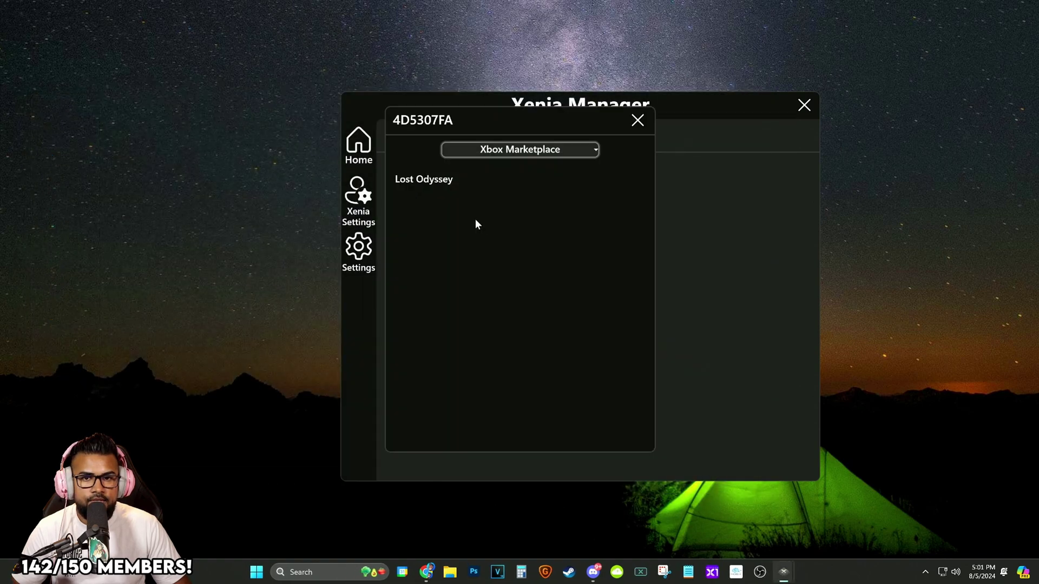
pyautogui.click(448, 187)
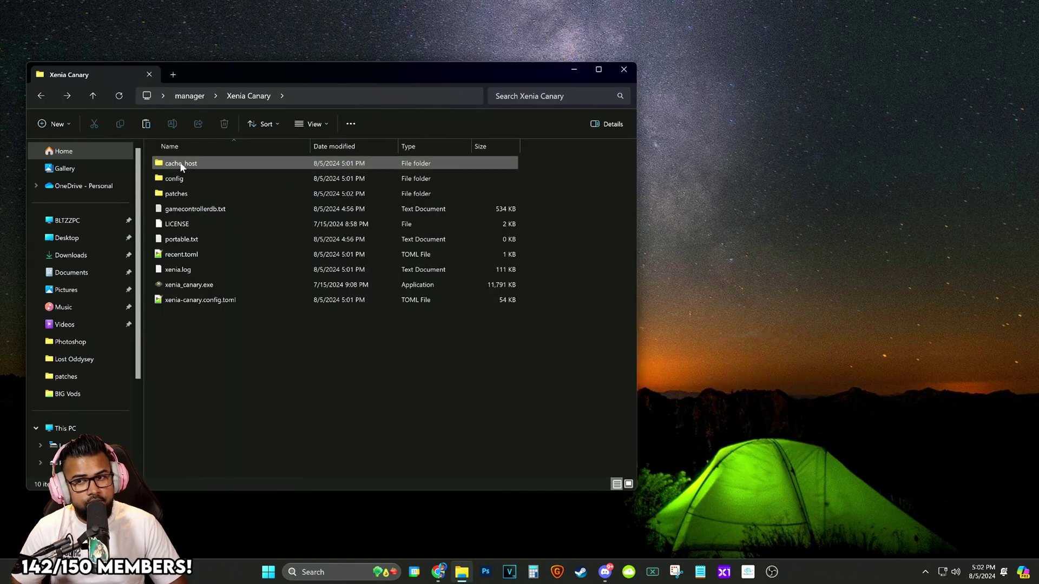
# - Examine the shader cache files in cache_host\shaders\shareable inside the Xenia Canary folder
pyautogui.doubleClick(192, 165)
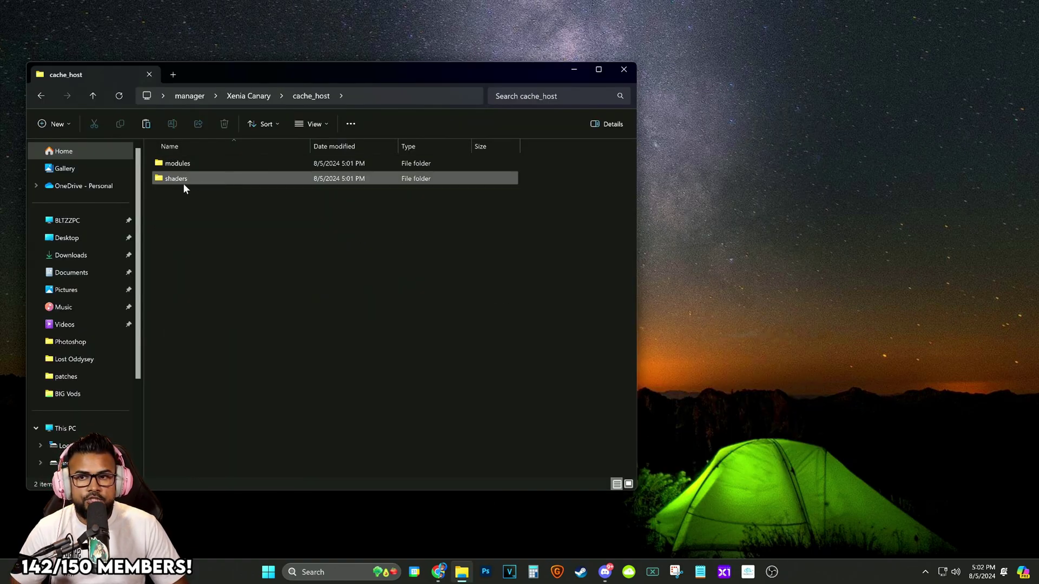
pyautogui.doubleClick(176, 178)
pyautogui.doubleClick(196, 166)
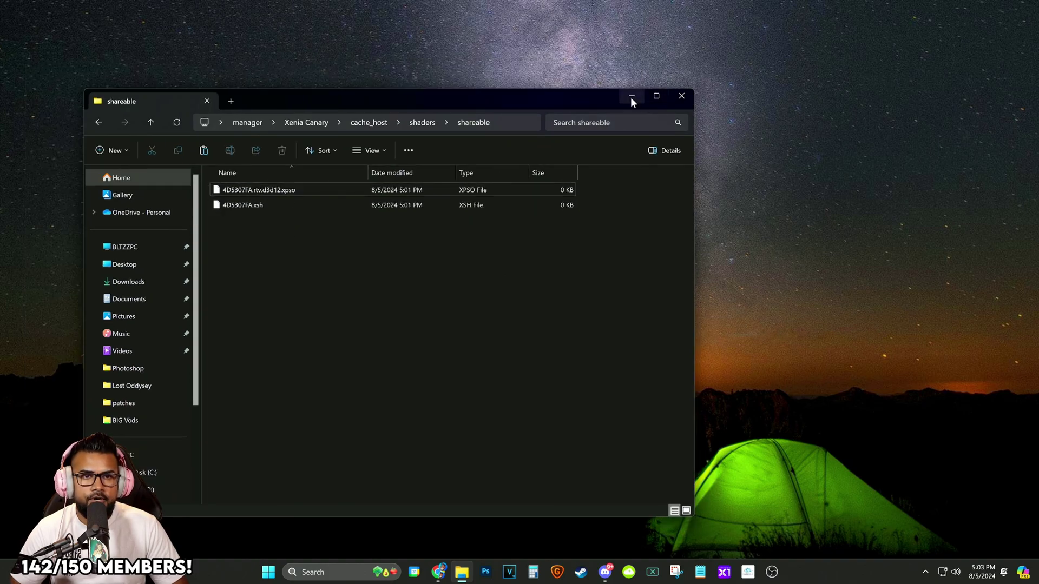
pyautogui.click(631, 97)
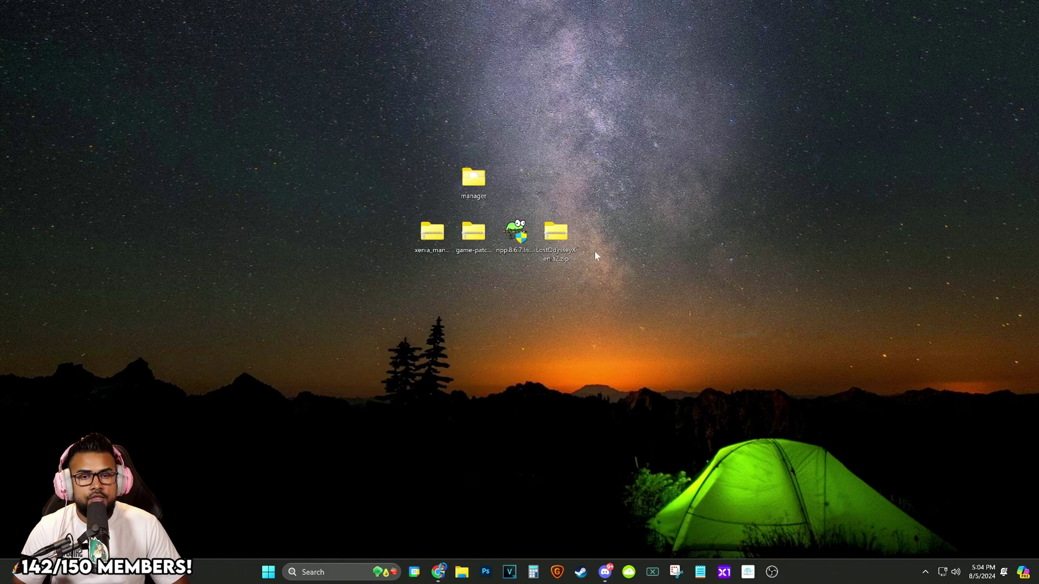
# - Copy the shader cache files 4D5307FA.rov.d3d12.xpso and 4D5307FA.xsh from LostOdysseyXenia2.zip on the desktop
pyautogui.doubleClick(556, 233)
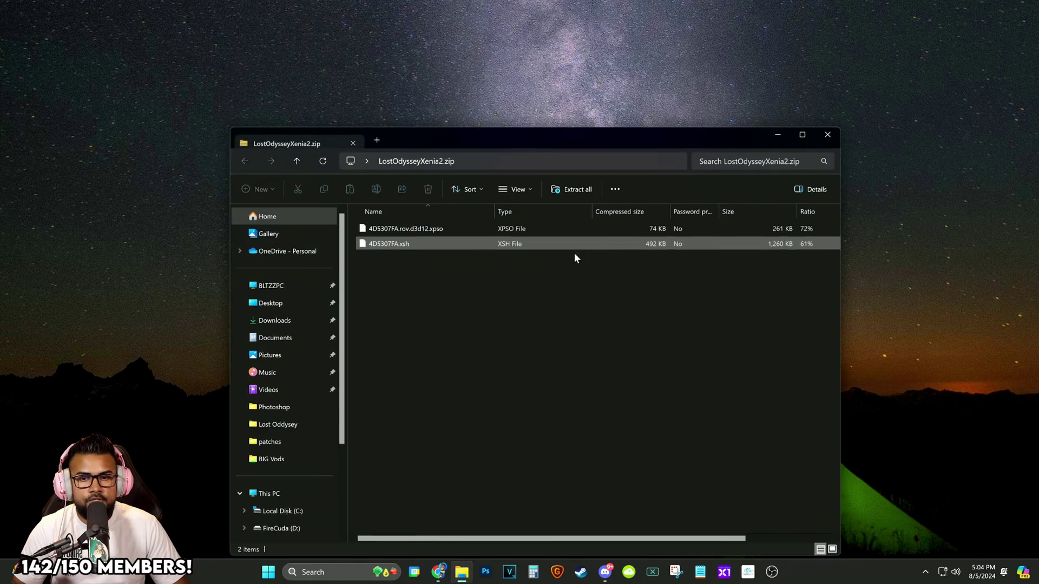
pyautogui.moveTo(470, 140); pyautogui.dragTo(621, 167)
pyautogui.moveTo(571, 312); pyautogui.dragTo(537, 252)
pyautogui.click(979, 162)
pyautogui.doubleClick(555, 233)
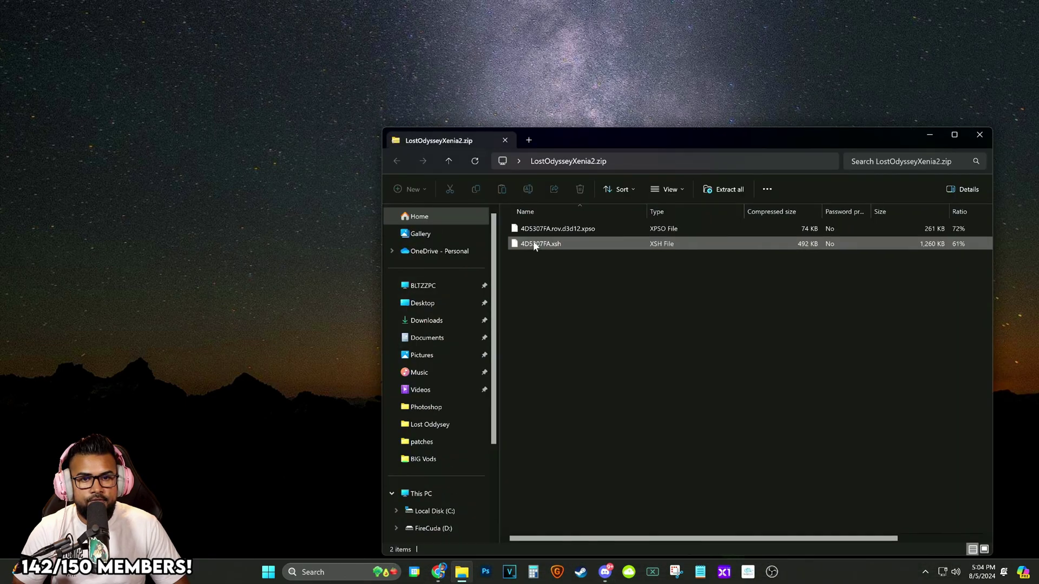
pyautogui.moveTo(547, 299); pyautogui.dragTo(549, 232)
pyautogui.rightClick(549, 232)
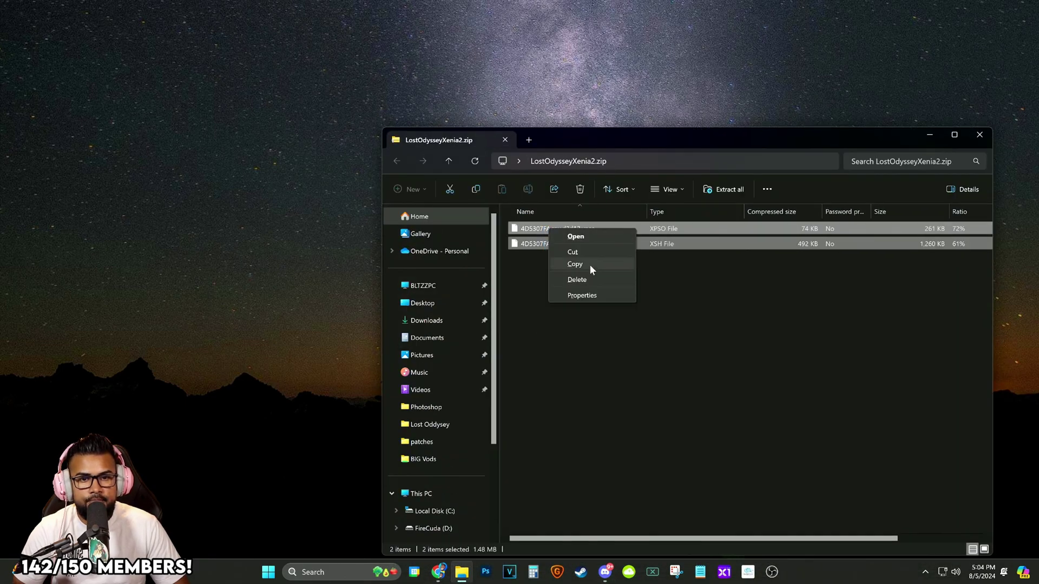
pyautogui.click(574, 264)
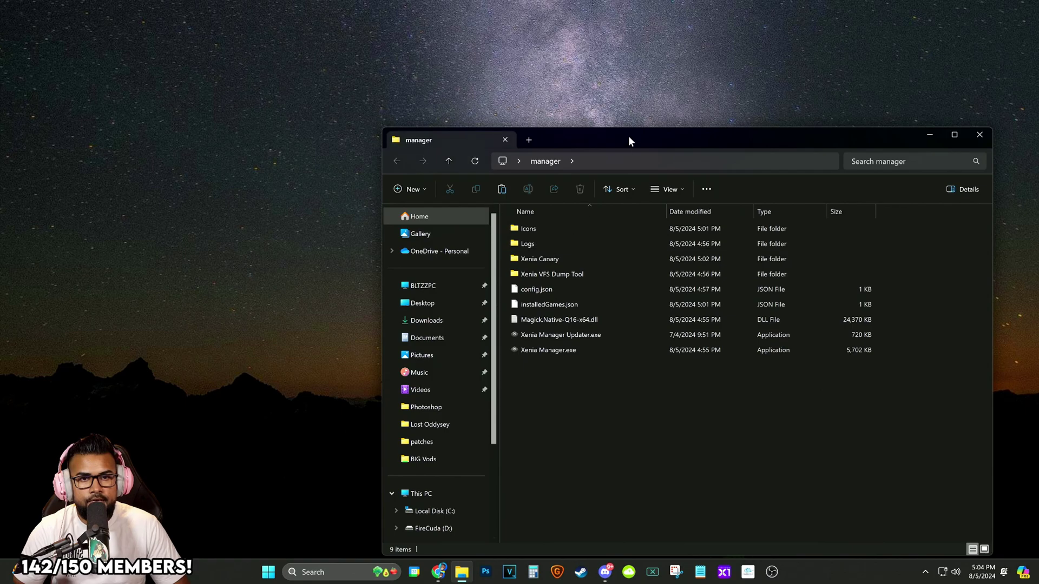
# - Paste the copied shader files into manager\Xenia Canary\cache_host\shaders\shareable, replacing the existing 4D5307FA.xsh
pyautogui.moveTo(628, 135); pyautogui.dragTo(392, 89)
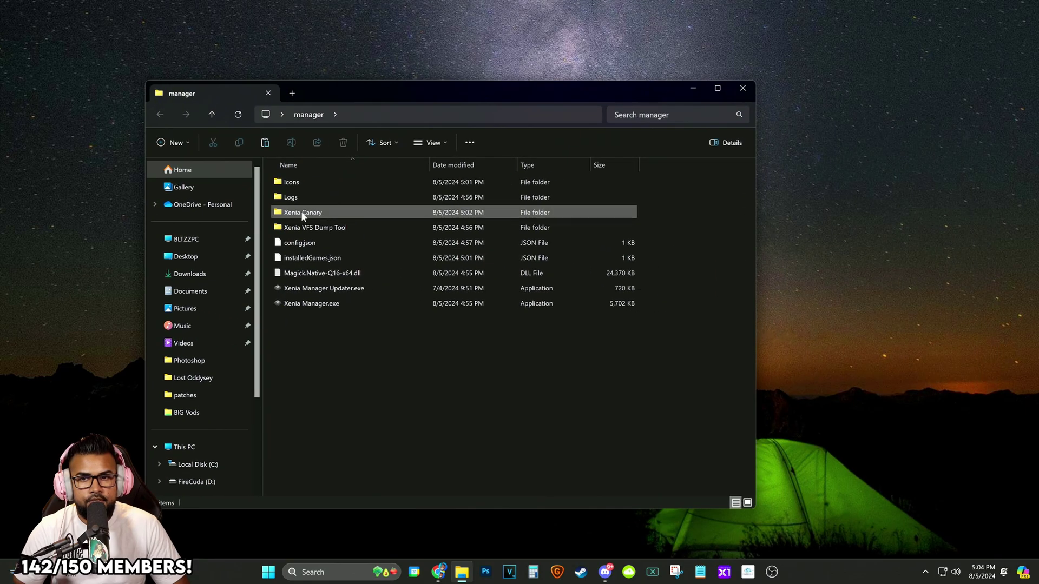
pyautogui.doubleClick(300, 212)
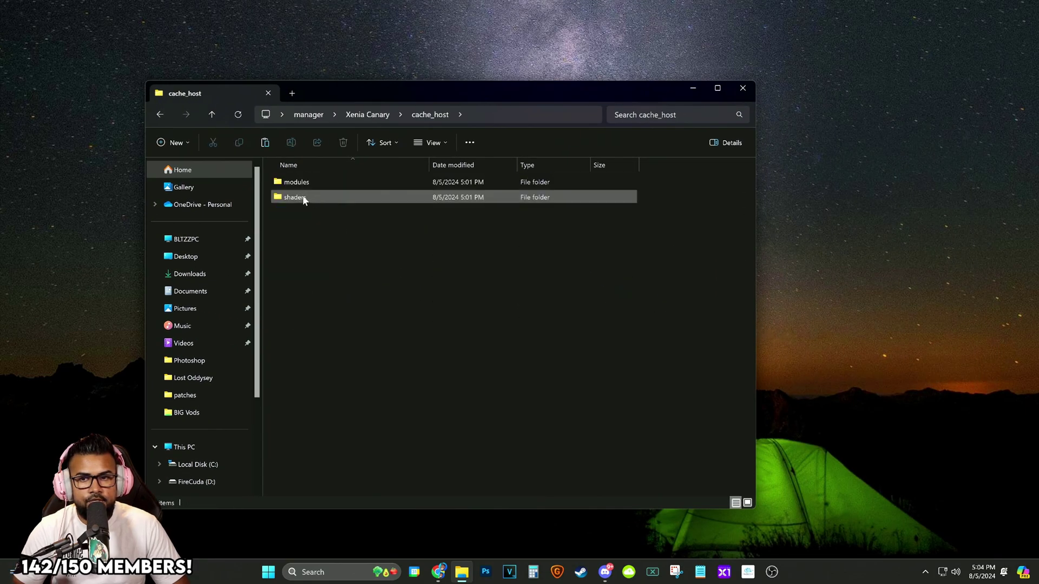
pyautogui.doubleClick(295, 196)
pyautogui.doubleClick(297, 183)
pyautogui.rightClick(365, 270)
pyautogui.click(378, 275)
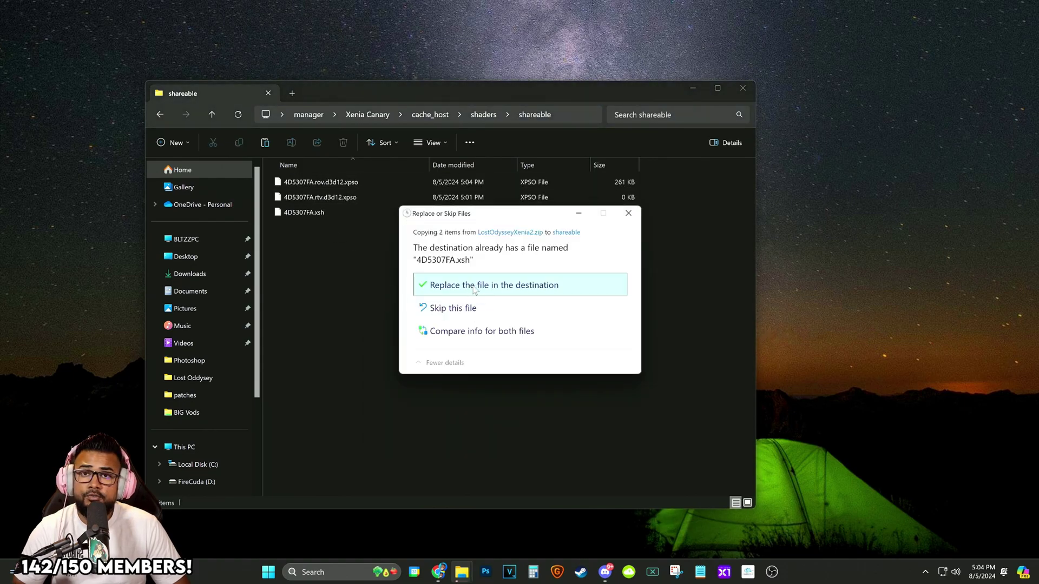
pyautogui.click(503, 290)
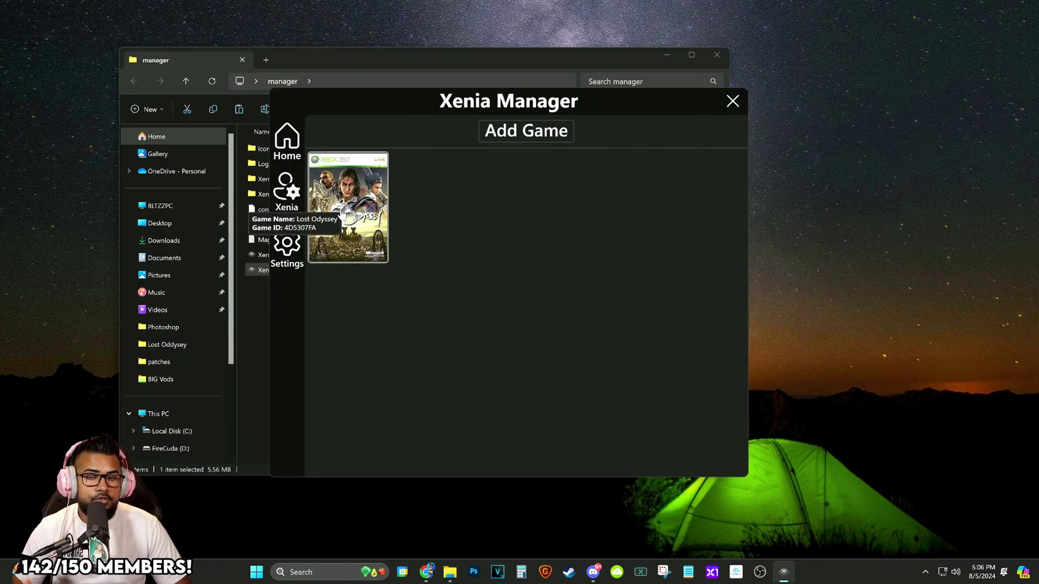
# - Add the online game patch 4D5307FA - Lost Odyssey.patch.toml to Lost Odyssey, declining the use of a locally downloaded patch
pyautogui.rightClick(357, 224)
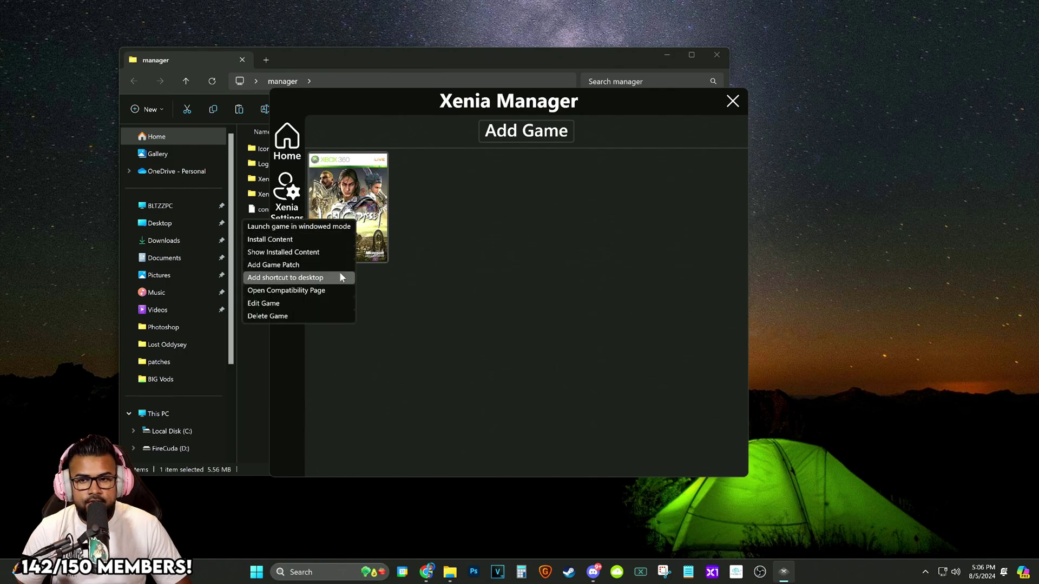
pyautogui.click(282, 265)
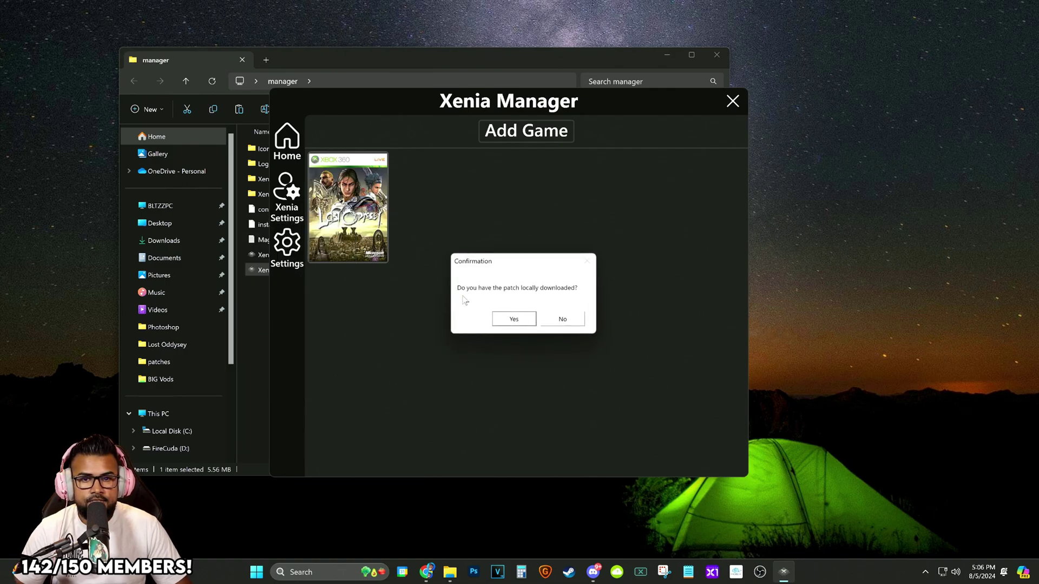
pyautogui.click(561, 320)
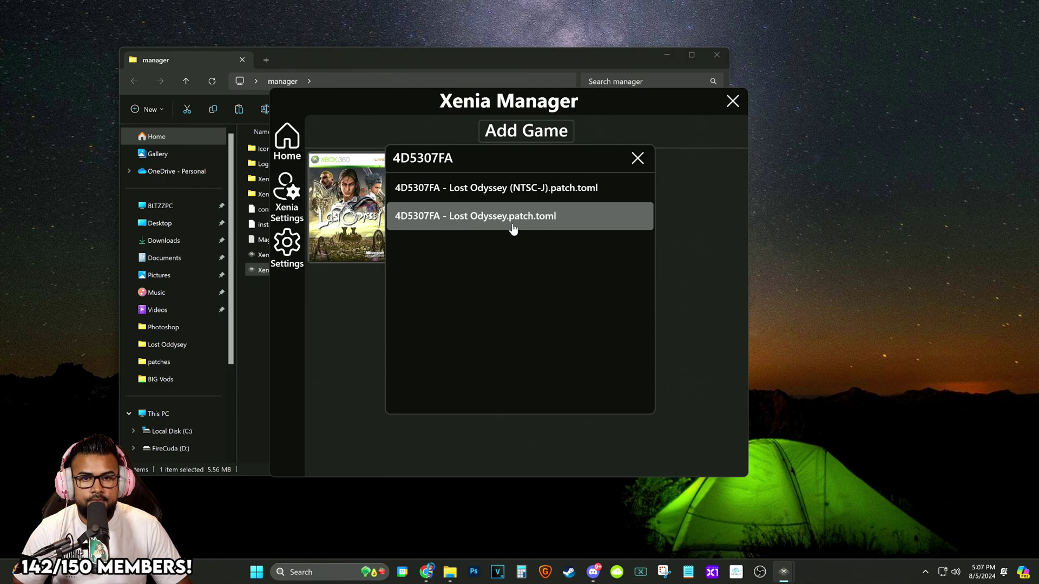
pyautogui.click(540, 227)
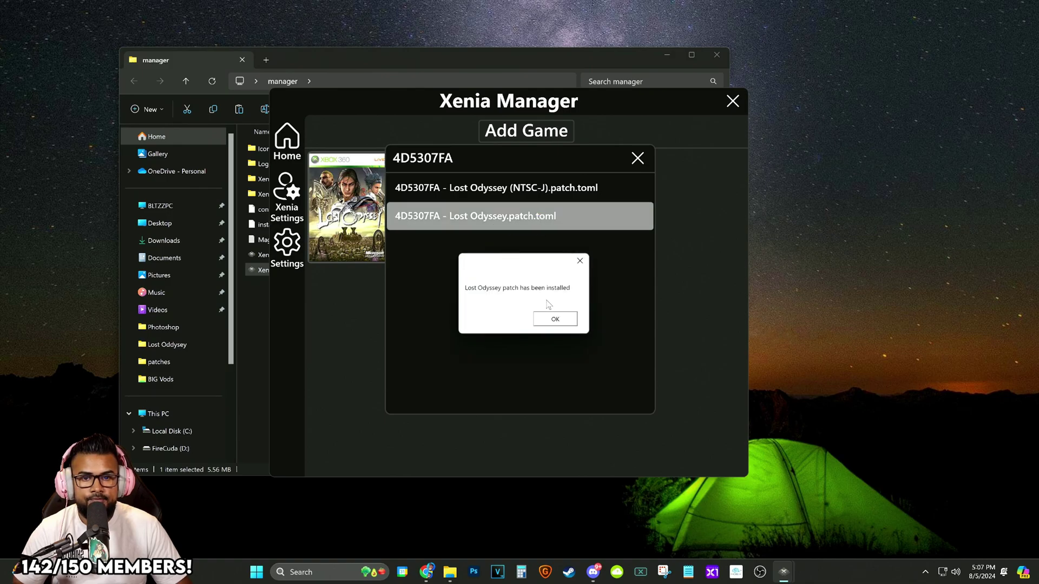
pyautogui.click(555, 319)
# - Turn on 60 FPS, Disable Depth of Field, Disable Motion Blur and 16x Anisotropic Filtering in Lost Odyssey's patch settings
pyautogui.rightClick(341, 210)
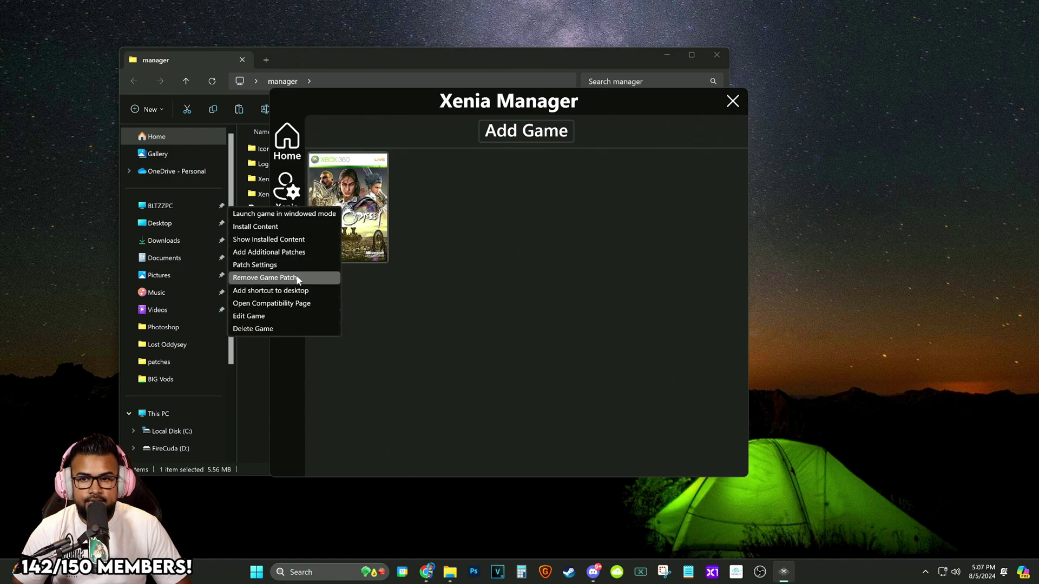
pyautogui.click(262, 266)
pyautogui.moveTo(506, 162); pyautogui.dragTo(537, 161)
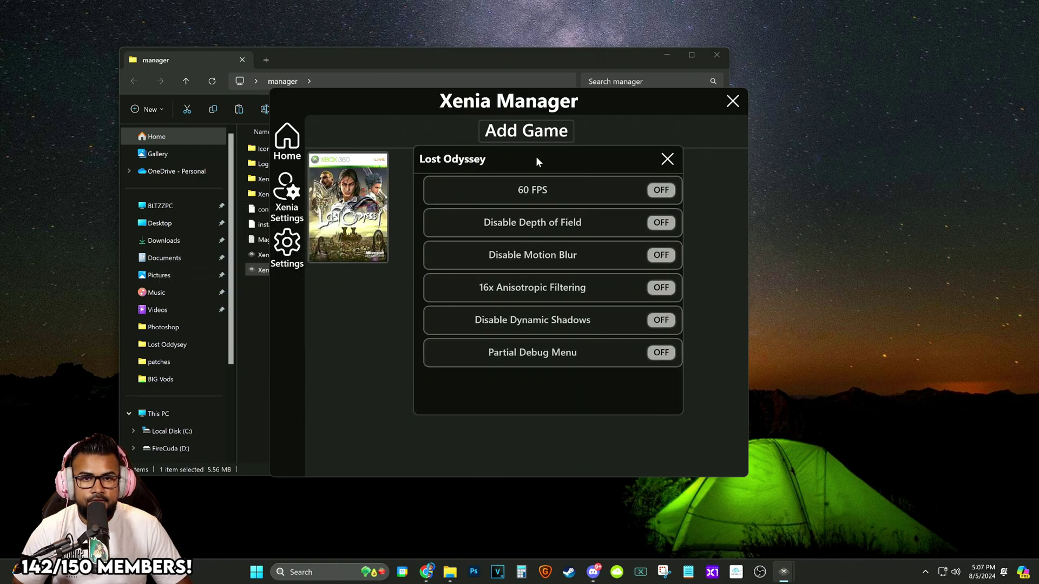
pyautogui.click(661, 192)
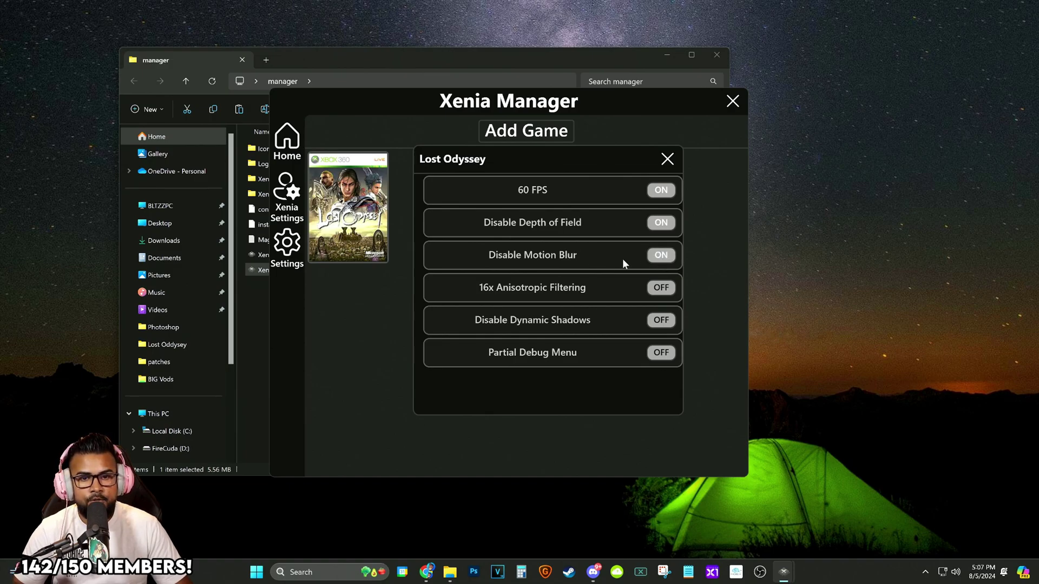
pyautogui.click(660, 287)
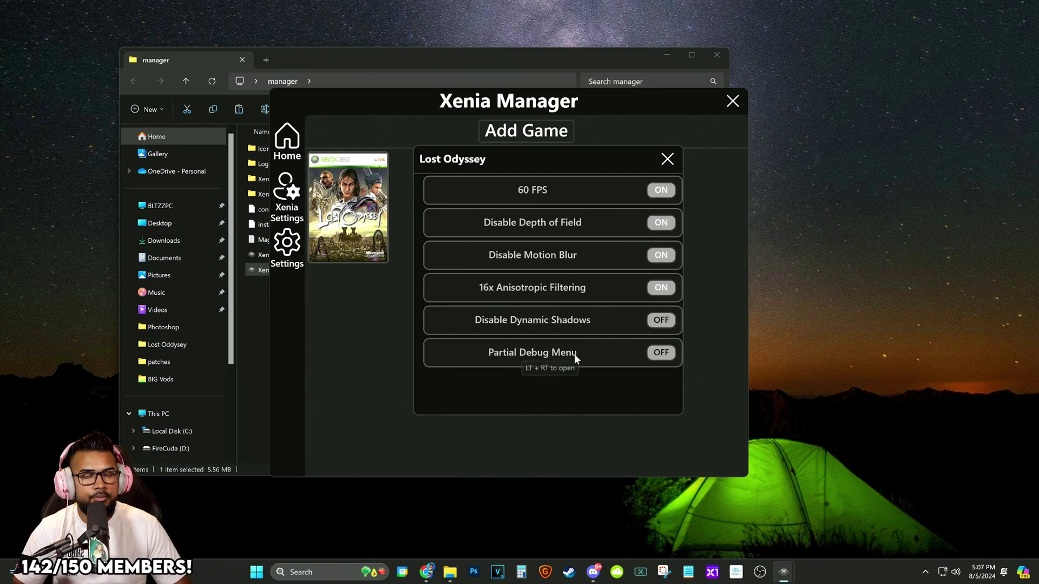
pyautogui.click(663, 161)
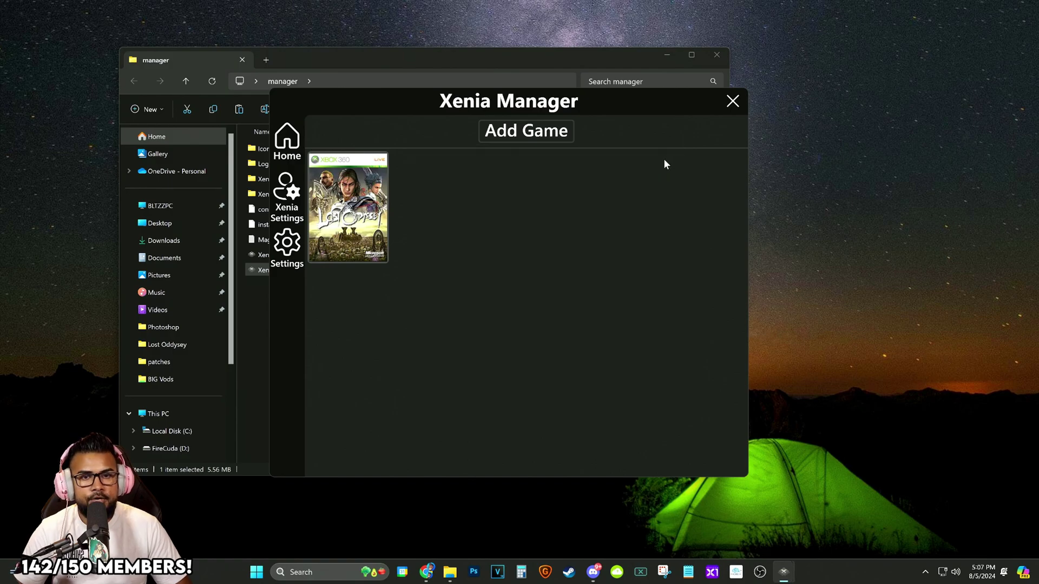
# - Open Lost Odyssey.config.toml from the manager\Xenia Canary\config folder for editing
pyautogui.click(338, 324)
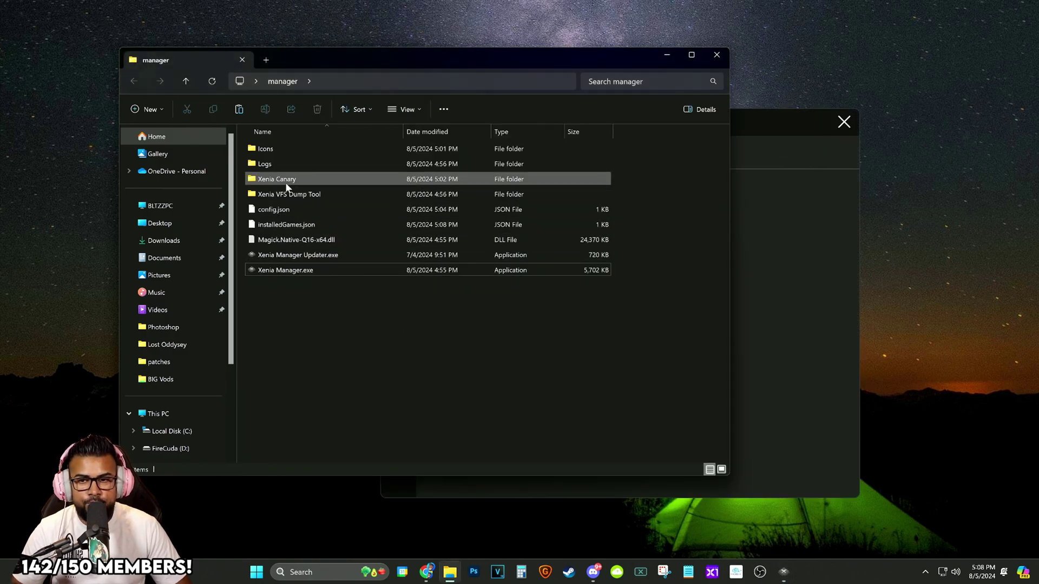
pyautogui.doubleClick(286, 180)
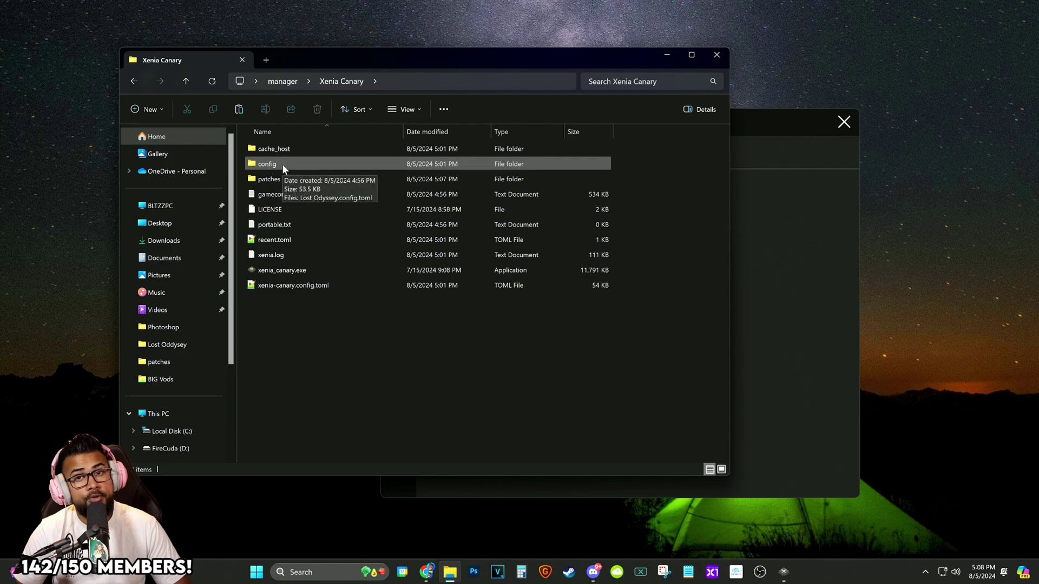
pyautogui.doubleClick(276, 165)
pyautogui.click(292, 150)
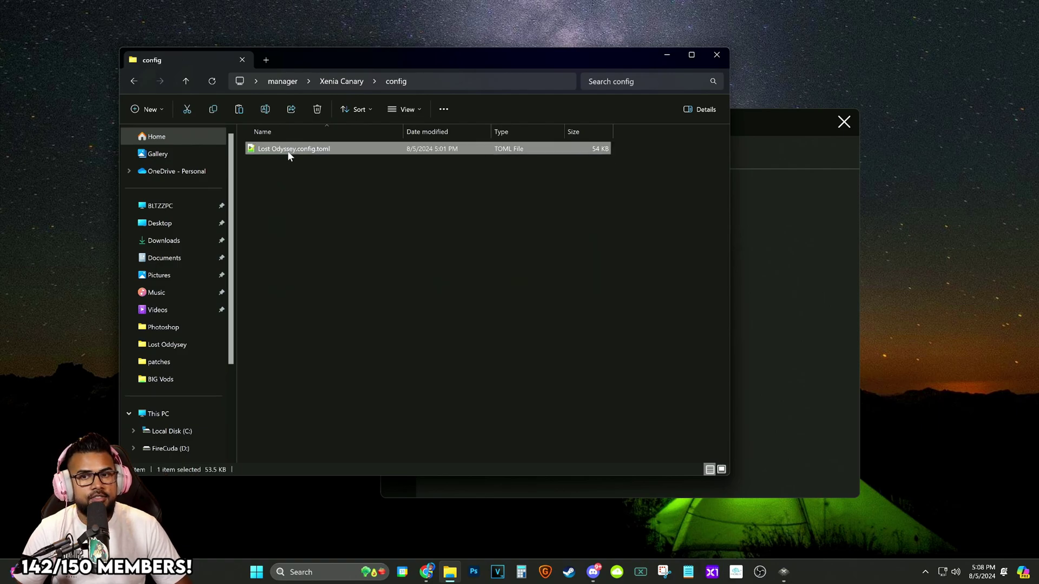
pyautogui.click(348, 191)
pyautogui.click(303, 152)
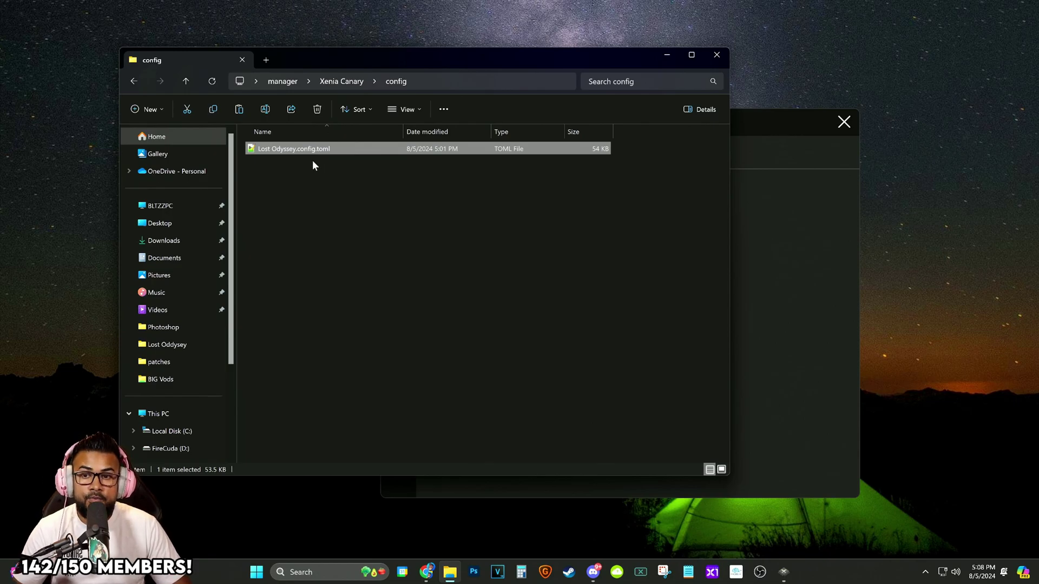
pyautogui.doubleClick(292, 149)
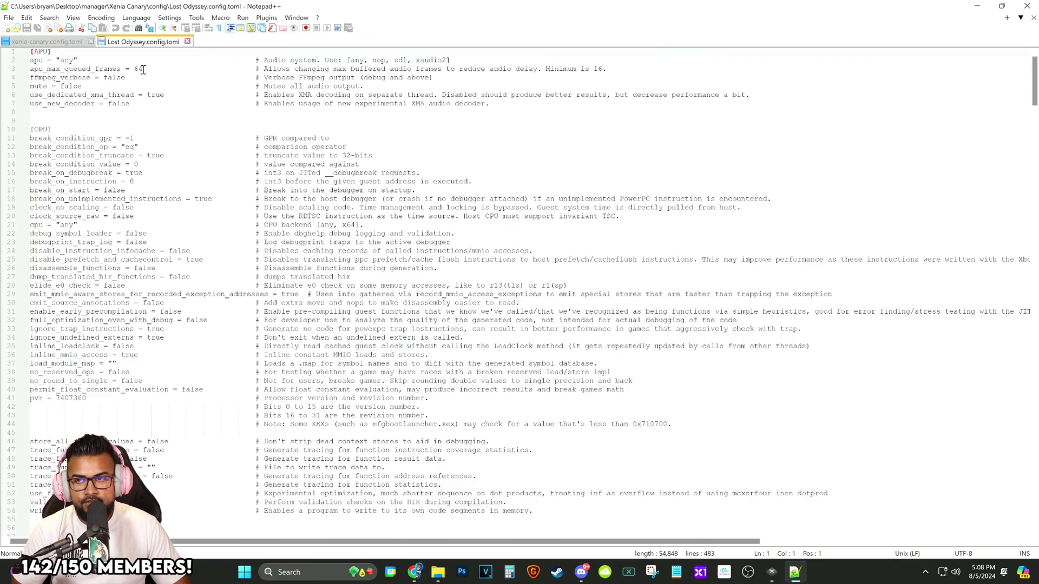
# - Set apu_max_queued_frames to 16 in the APU section of Lost Odyssey.config.toml and save the file
pyautogui.moveTo(143, 69); pyautogui.dragTo(138, 70)
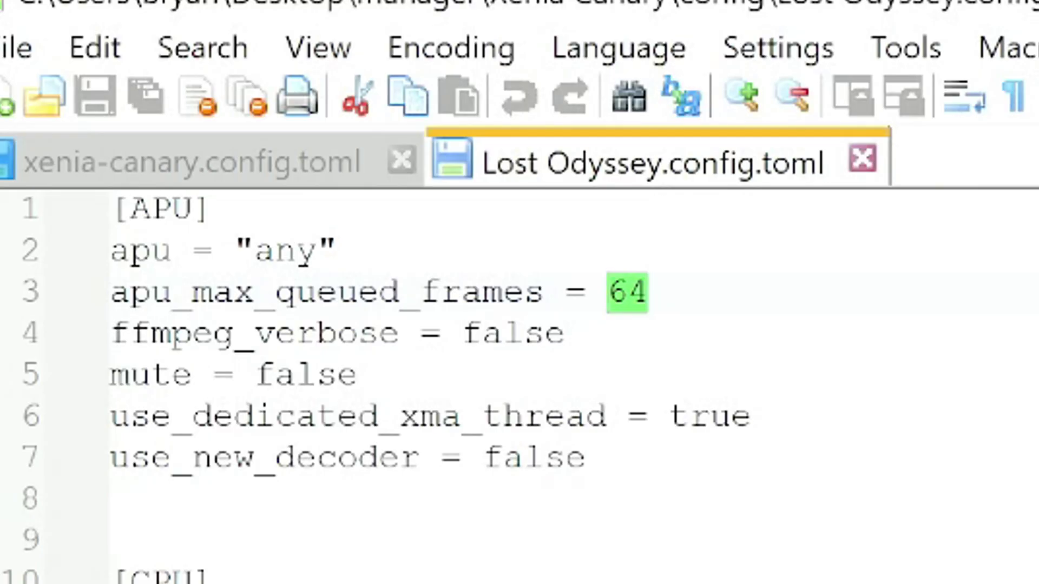
pyautogui.write('32')
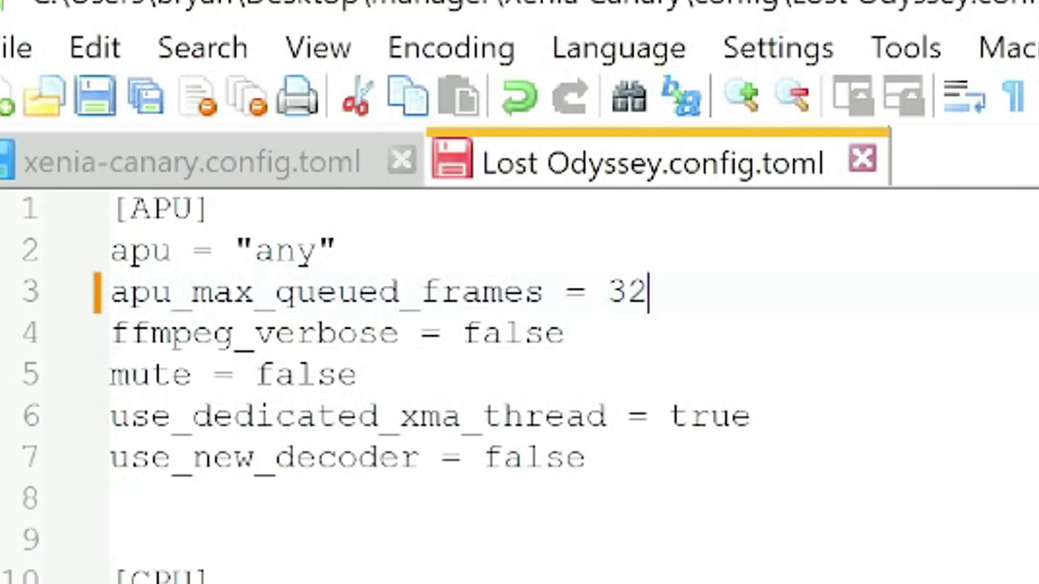
pyautogui.press('BackSpace')
pyautogui.press('BackSpace')
pyautogui.write('16')
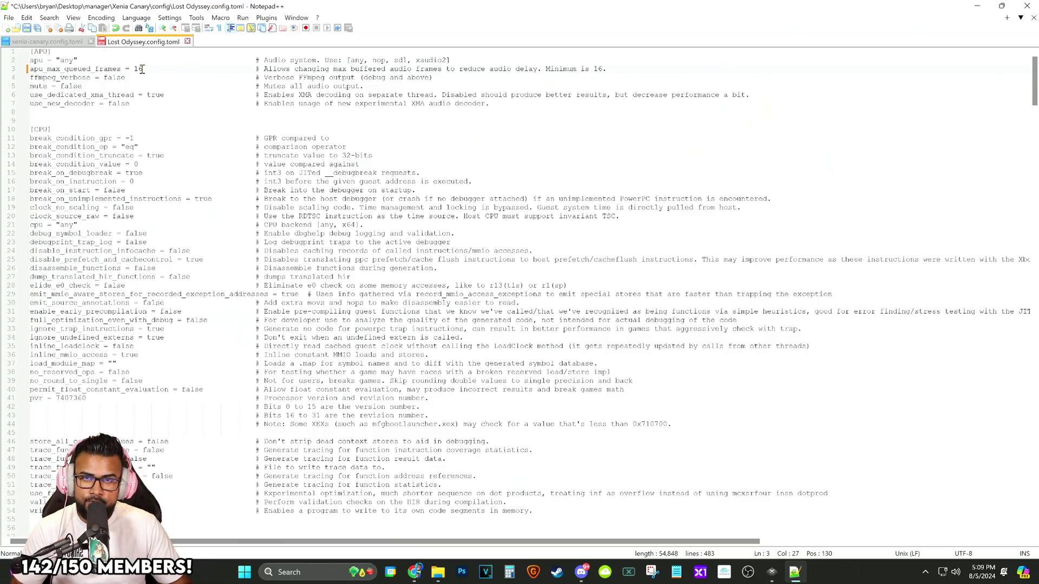
pyautogui.click(9, 18)
pyautogui.click(172, 102)
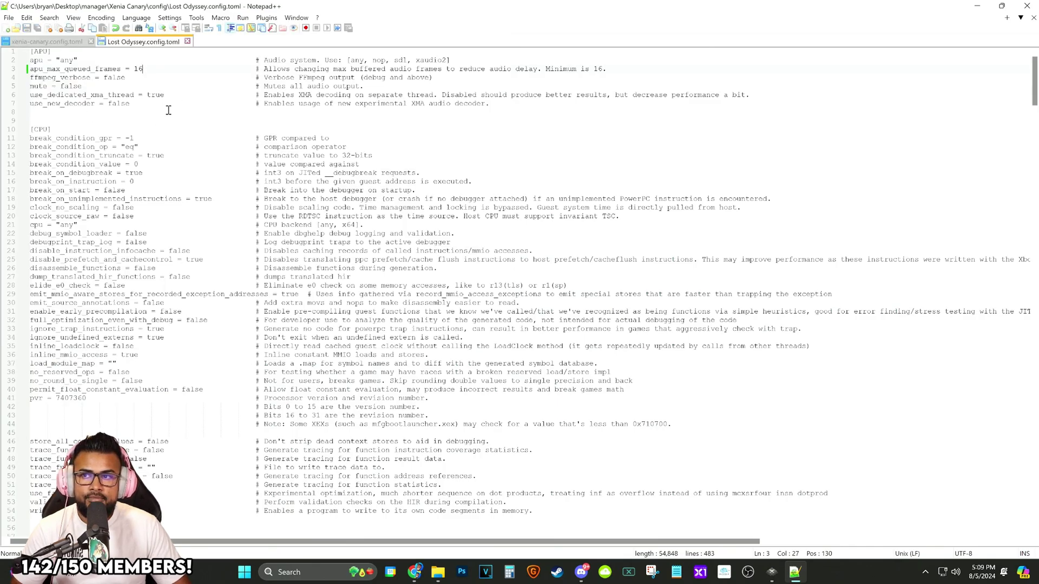
# - Set render_target_path_d3d12 to "rov" in Lost Odyssey.config.toml, save the file and close the editor
pyautogui.scroll(-4, 196, 250)
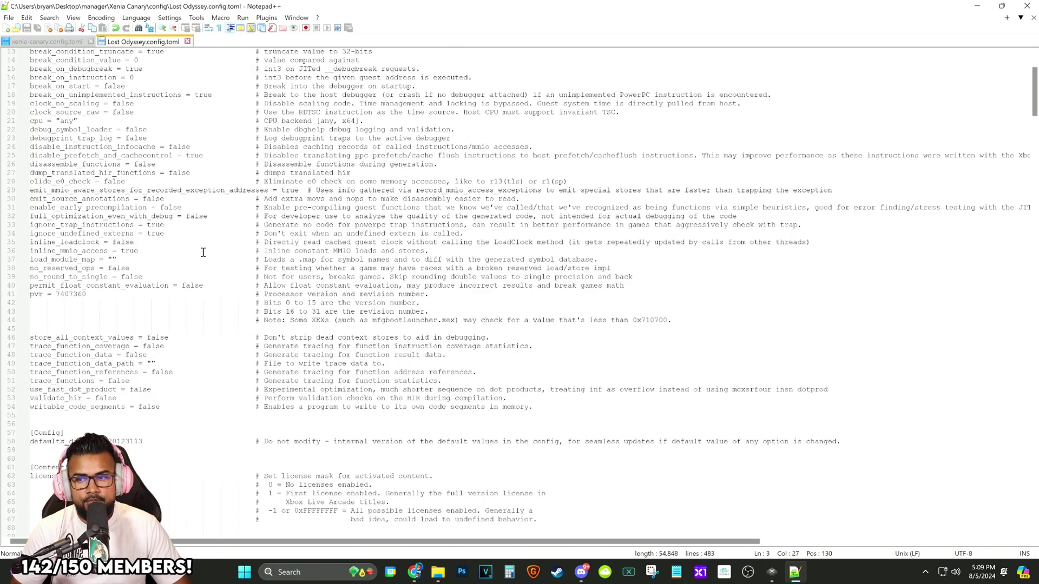
pyautogui.scroll(-20, 228, 324)
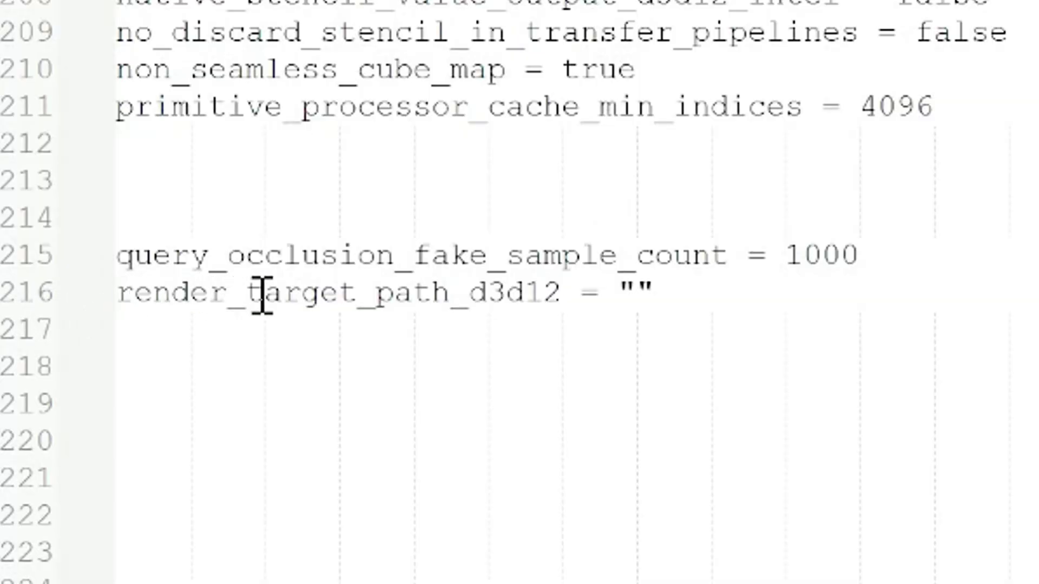
pyautogui.click(637, 294)
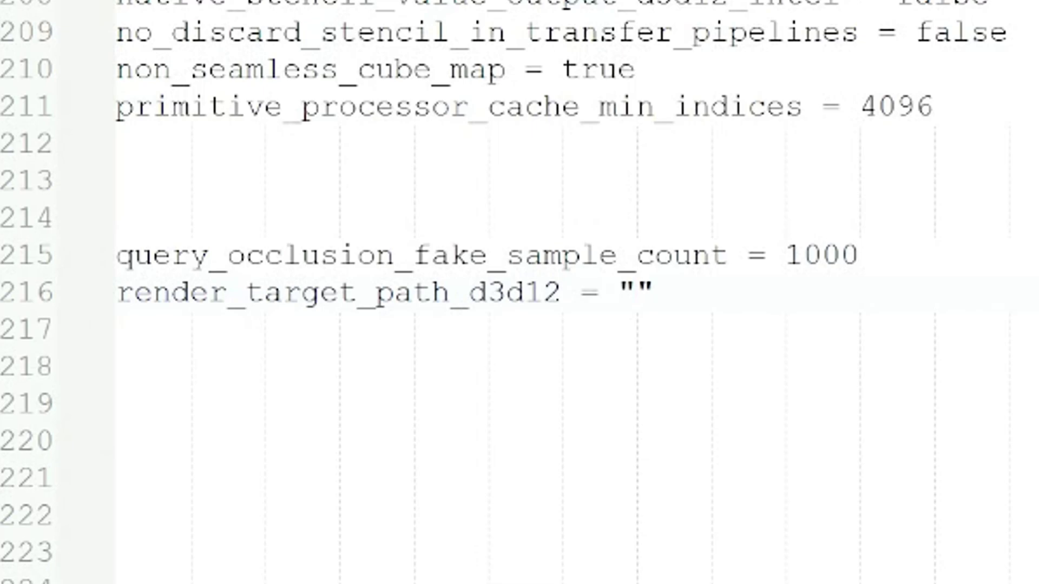
pyautogui.write('rov')
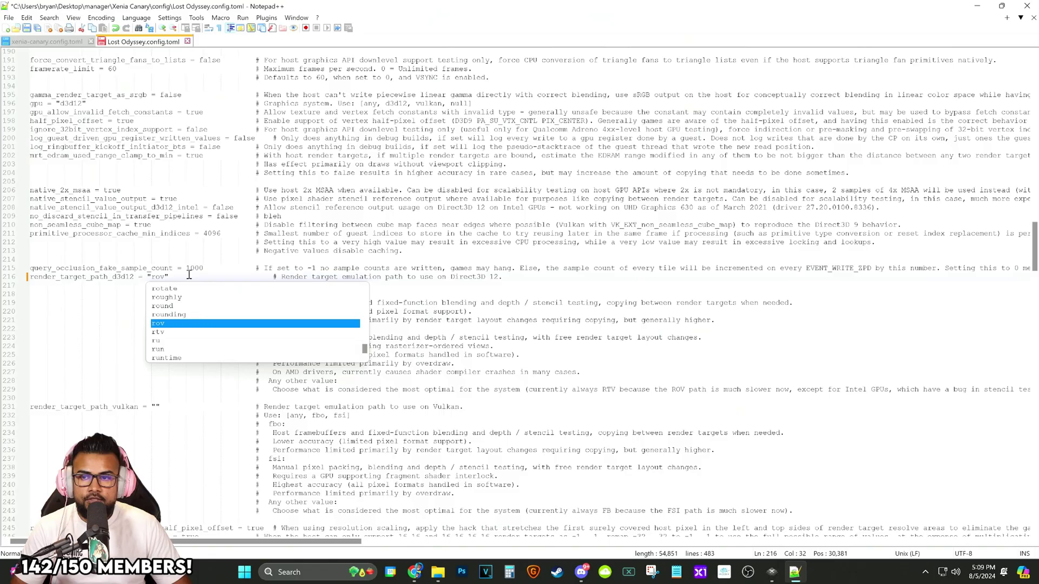
pyautogui.click(779, 285)
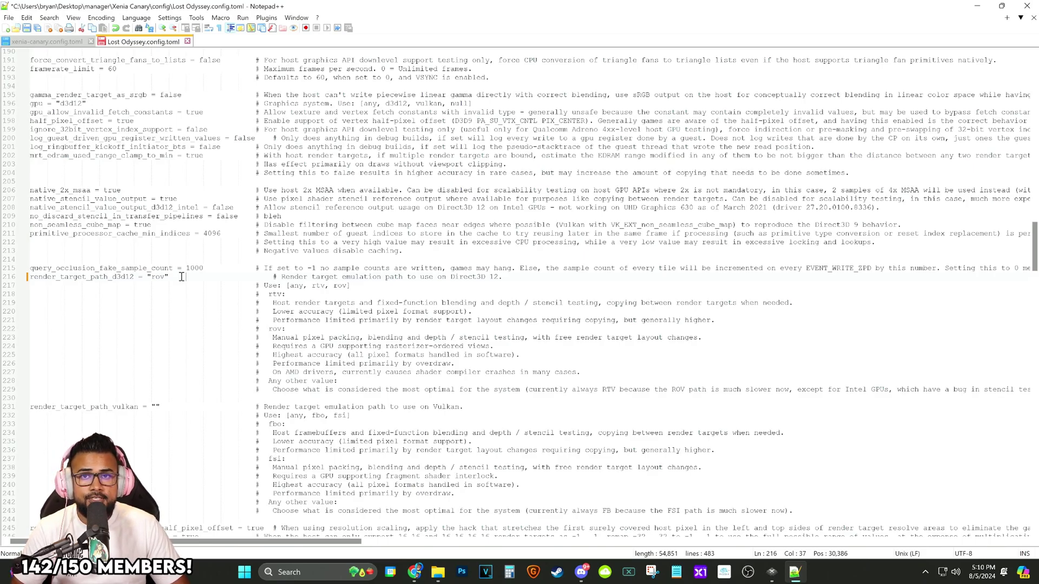
pyautogui.hotkey('ctrl', 's')
pyautogui.click(1026, 6)
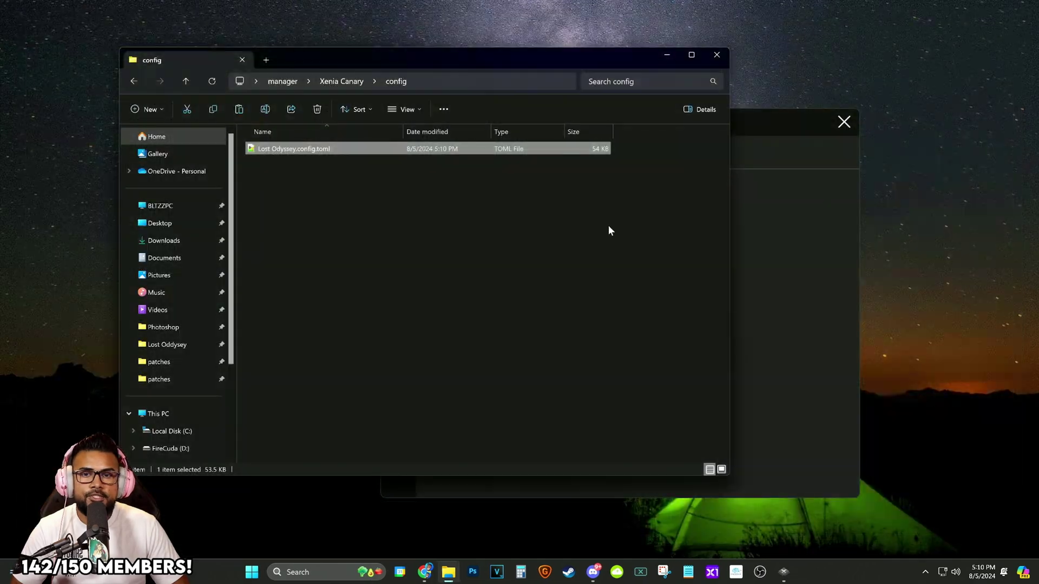
# - Close the config folder, launch Lost Odyssey from Xenia Manager and maximize the emulator window
pyautogui.click(588, 233)
pyautogui.click(716, 55)
pyautogui.moveTo(539, 202); pyautogui.dragTo(426, 197)
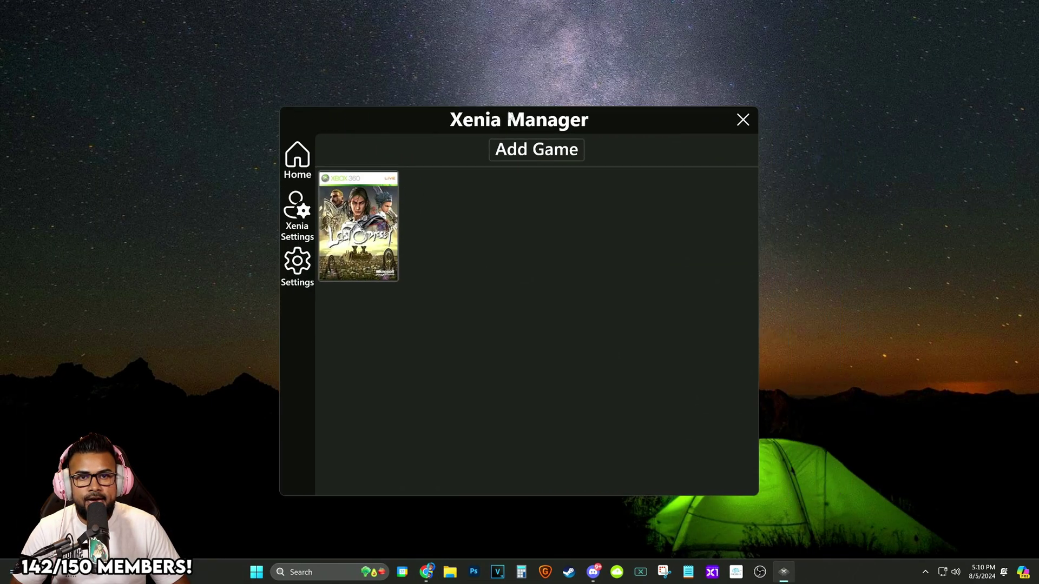
pyautogui.click(352, 226)
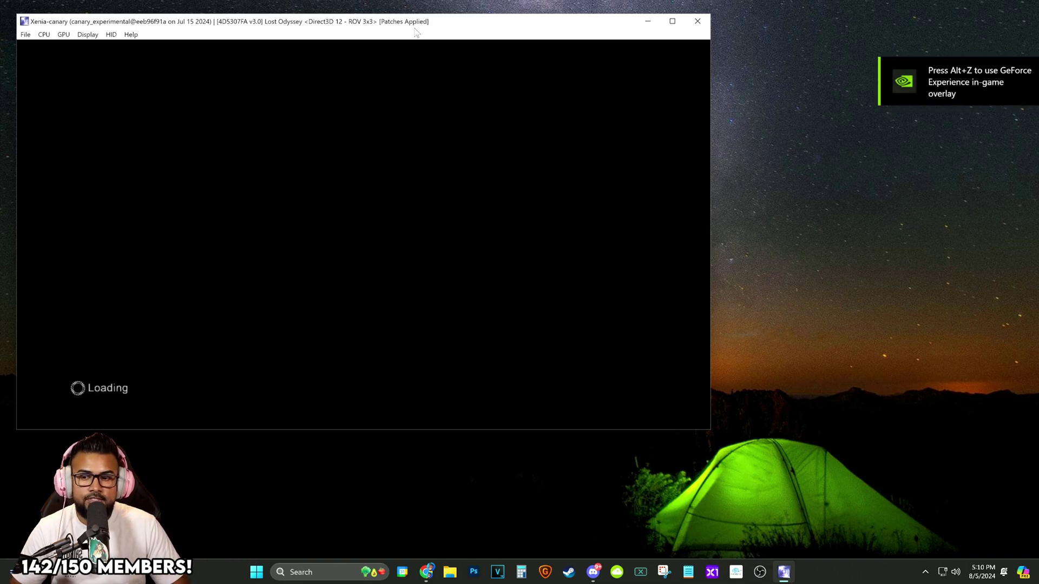
pyautogui.doubleClick(415, 27)
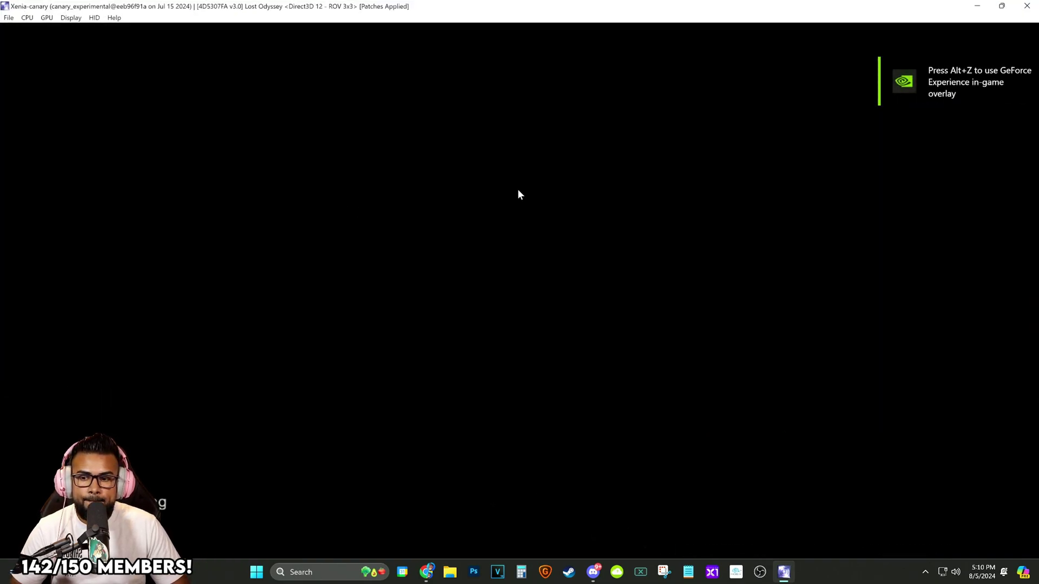
# - Lower the FSR sharpness reduction to 0.001 stops in Xenia's post-processing settings, close them and switch the game to fullscreen
pyautogui.click(71, 18)
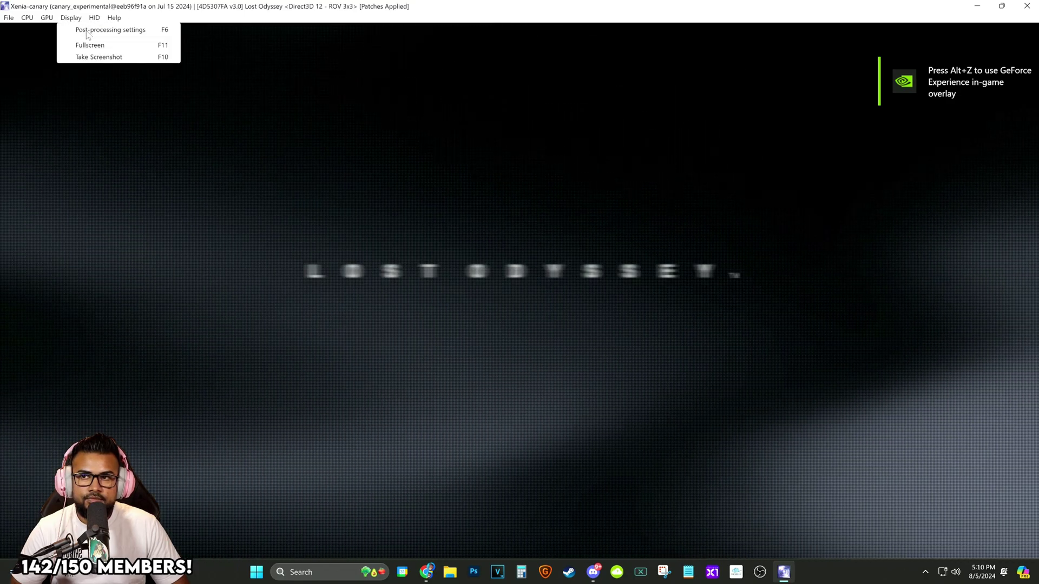
pyautogui.click(109, 30)
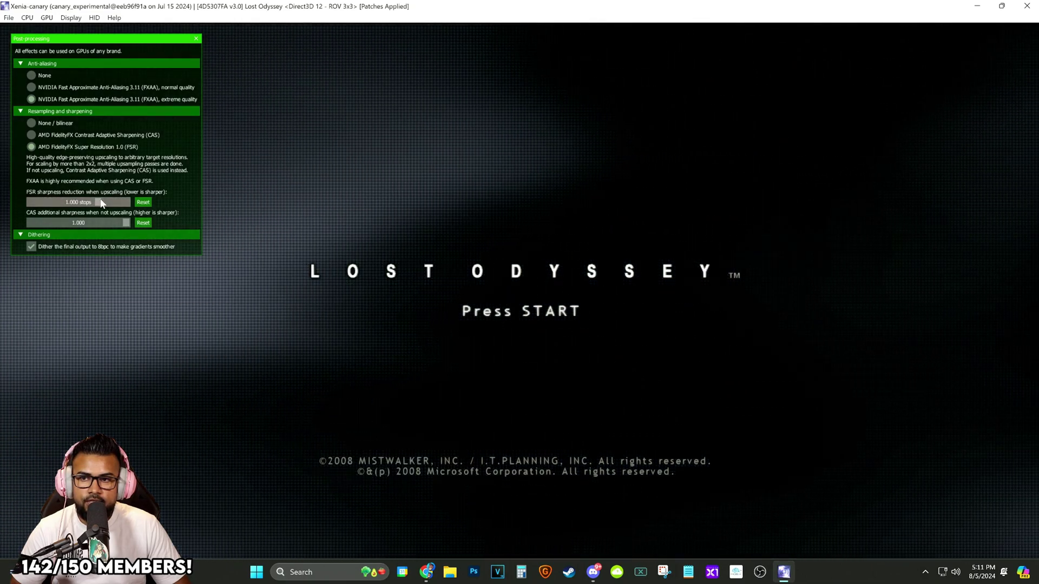
pyautogui.moveTo(102, 202); pyautogui.dragTo(35, 207)
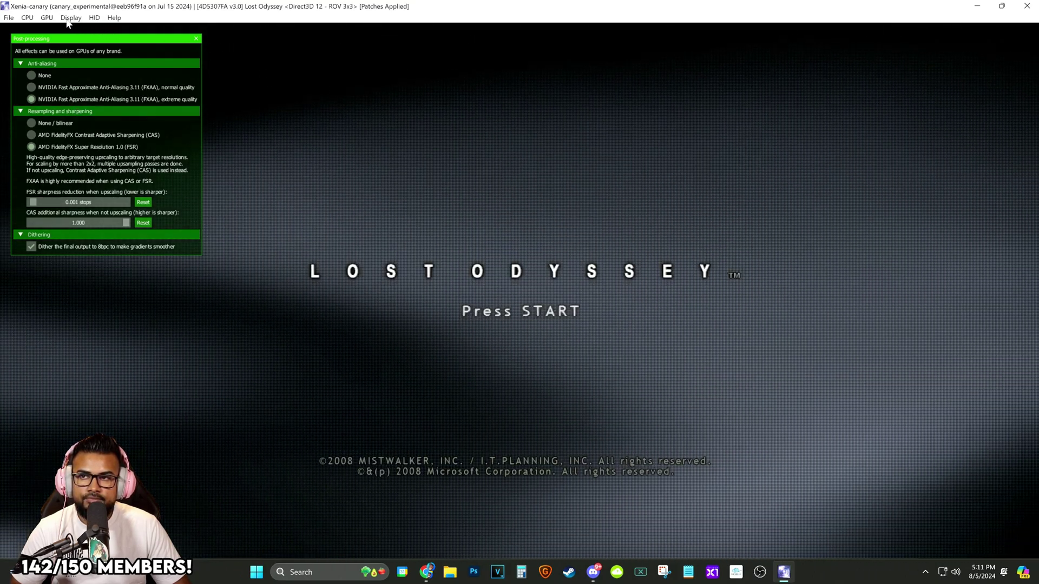
pyautogui.click(70, 17)
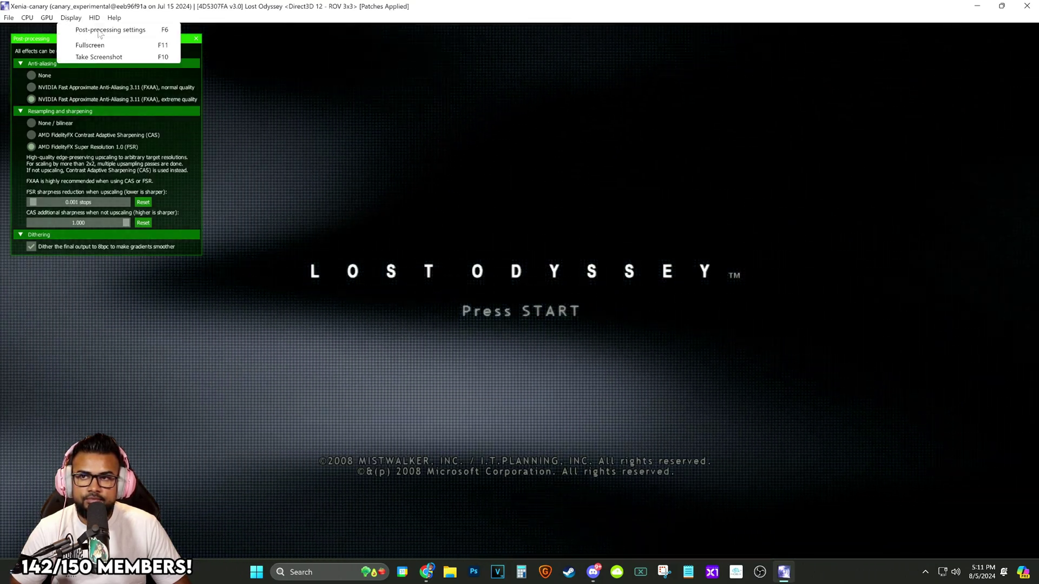
pyautogui.click(194, 40)
pyautogui.click(71, 17)
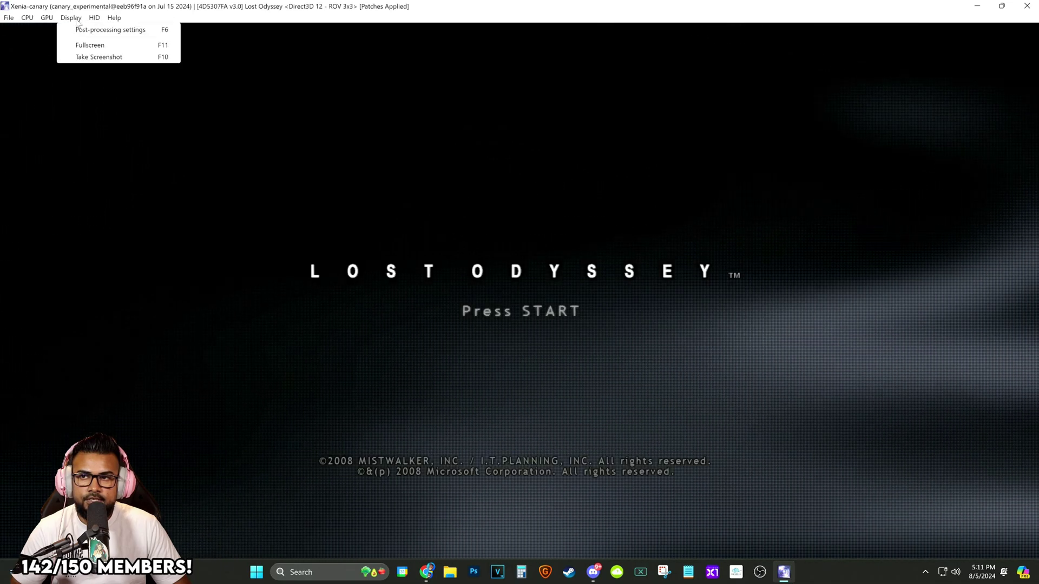
pyautogui.click(95, 46)
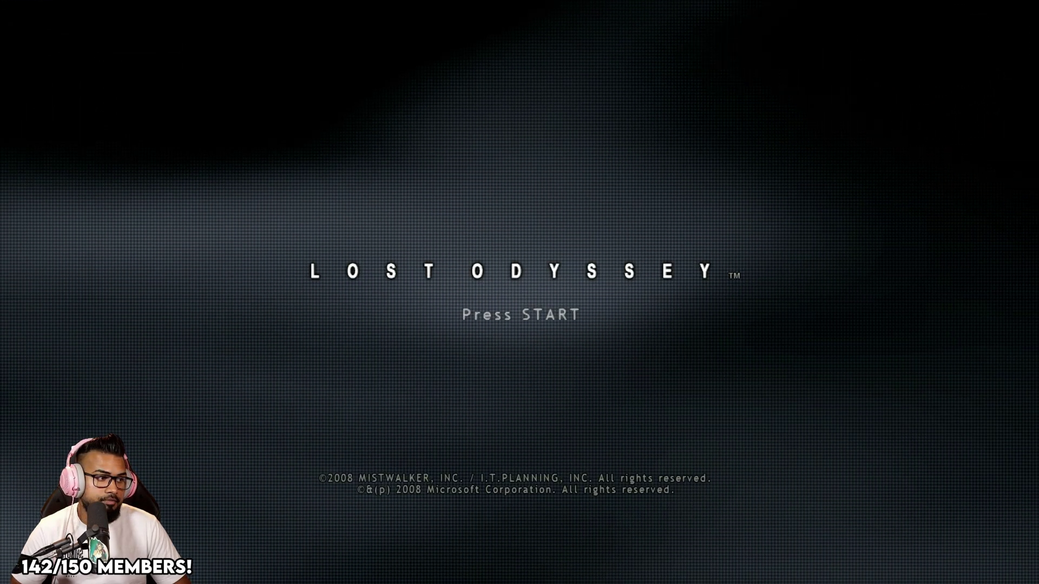
# - Start a new game in Lost Odyssey, set Text Speed to Fast and choose to save the settings
pyautogui.press('Return')
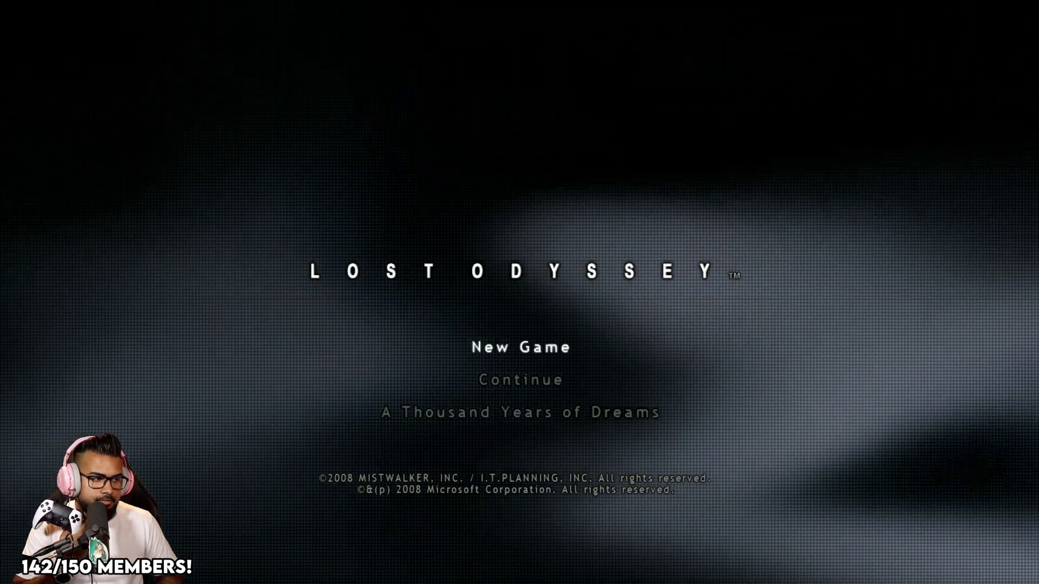
pyautogui.press('Down')
pyautogui.press('Down')
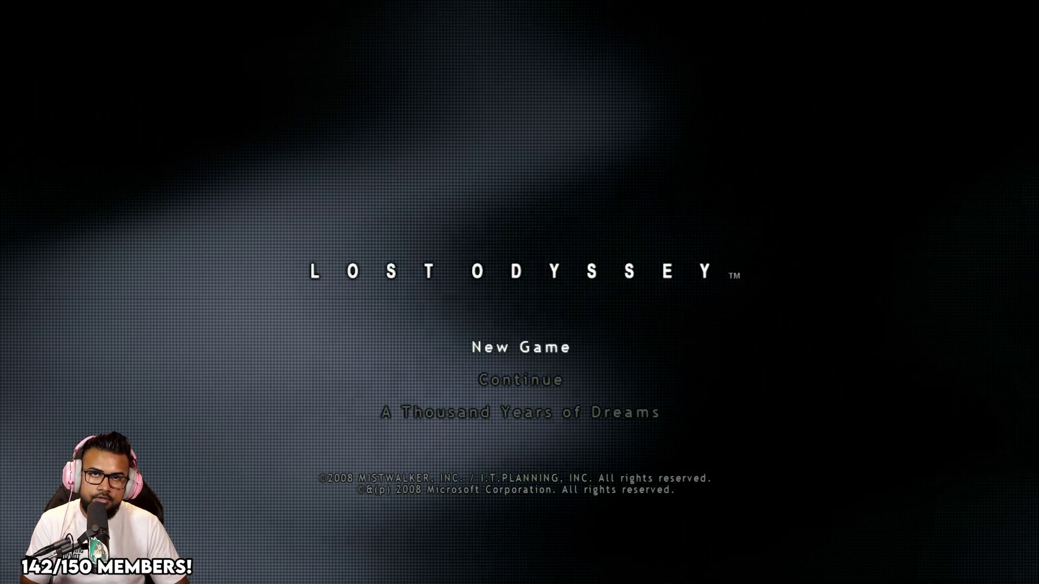
pyautogui.press('Escape')
pyautogui.press('Return')
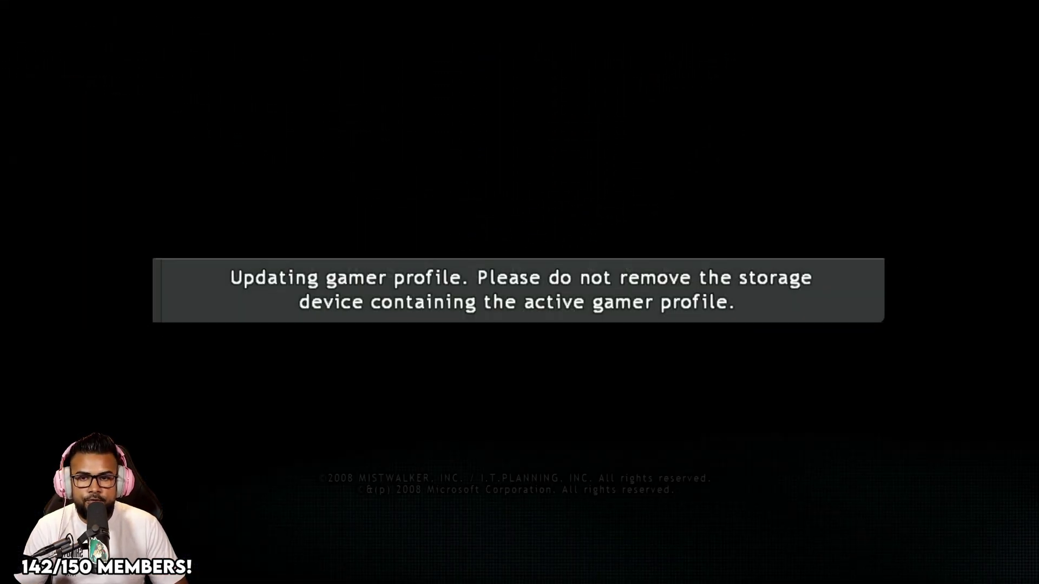
pyautogui.press('Down')
pyautogui.press('Return')
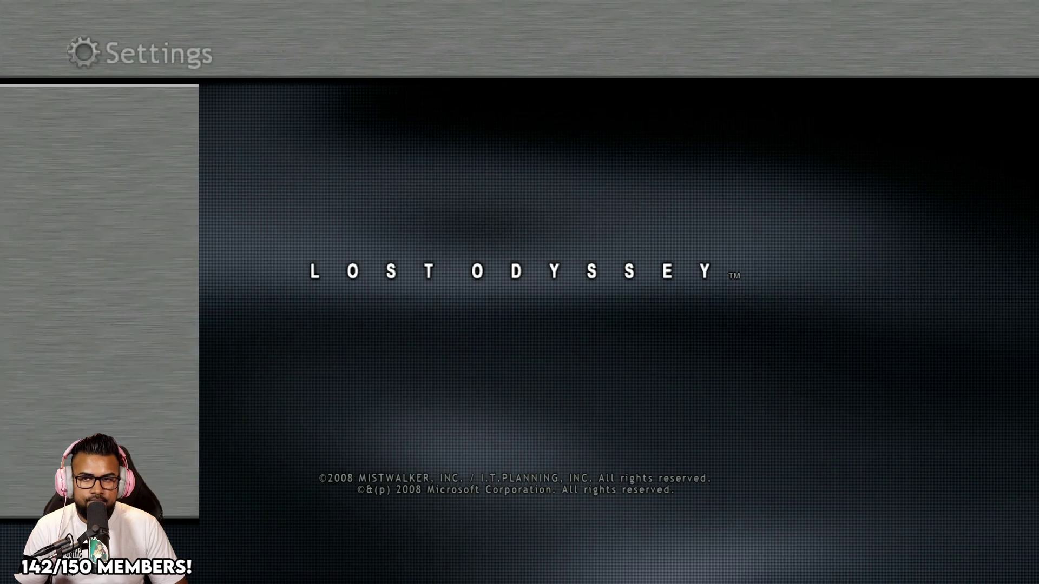
pyautogui.press('Left')
pyautogui.press('Escape')
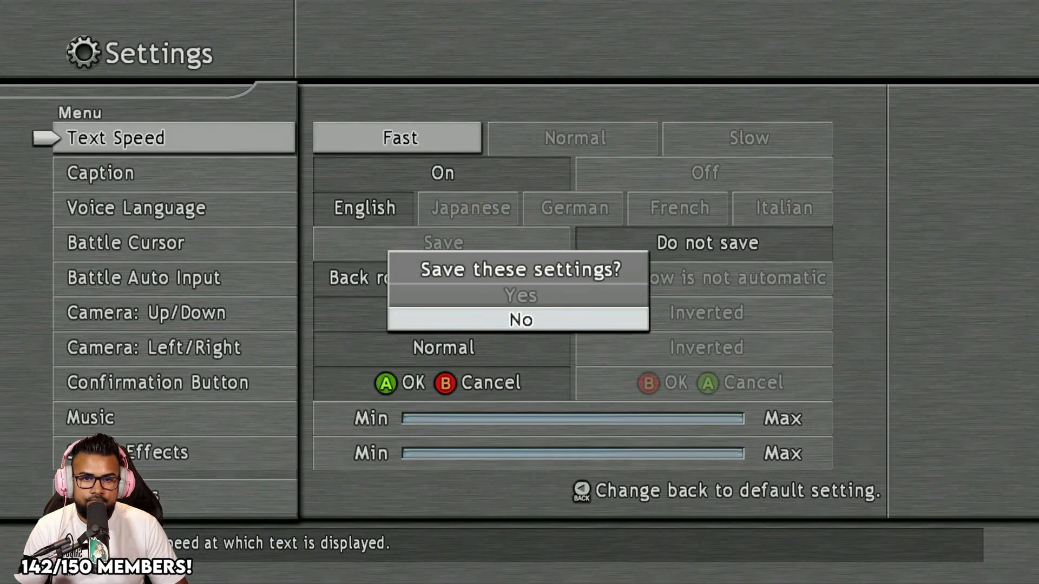
pyautogui.press('Up')
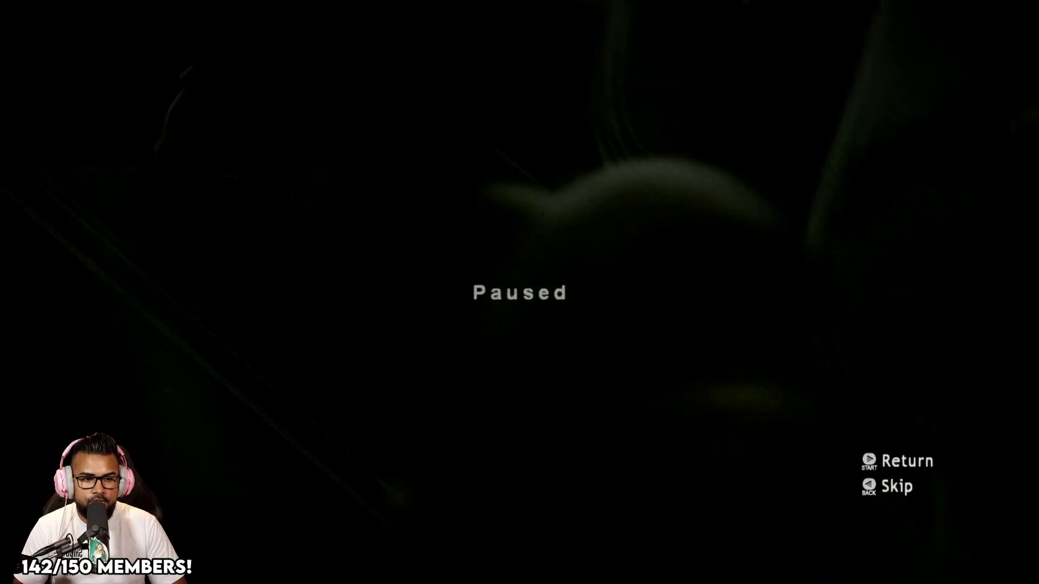
# - Skip the paused opening cutscene and attack the enemies with Kaim through the first battles, starting with the Magic Khent Soldiers
pyautogui.press('BackSpace')
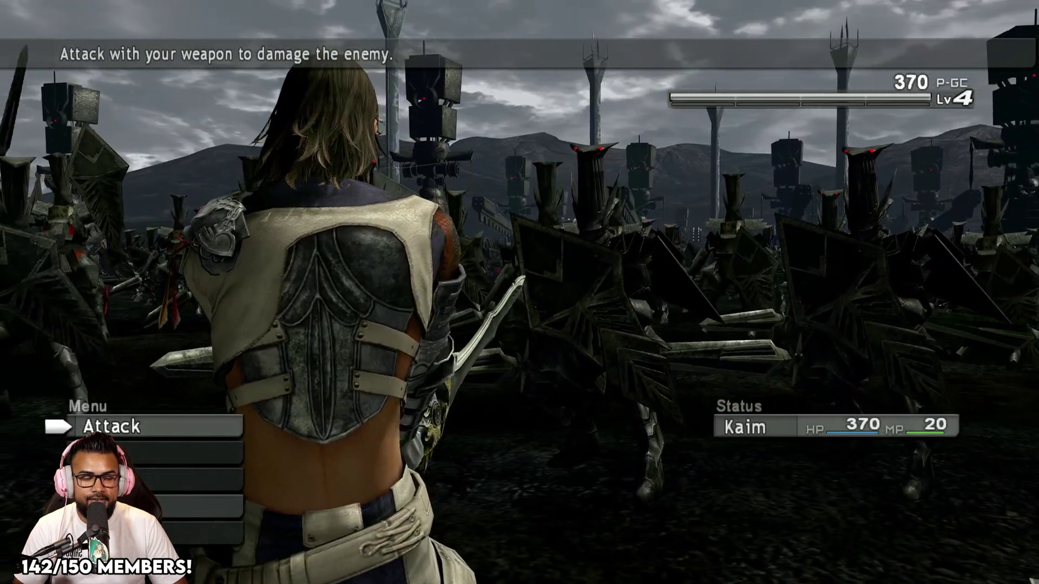
pyautogui.press('Return')
pyautogui.press('Return')
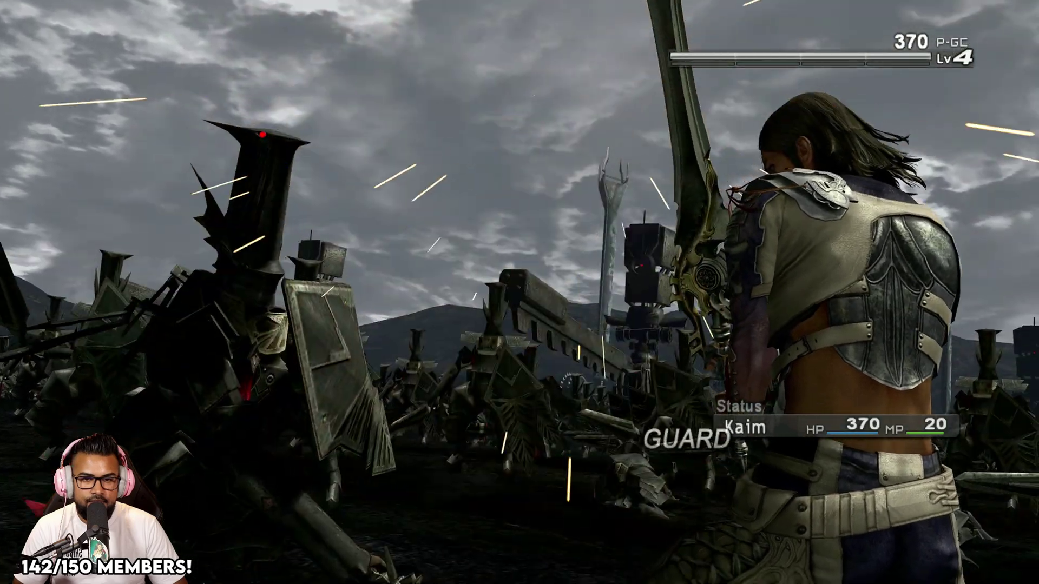
pyautogui.press('Return')
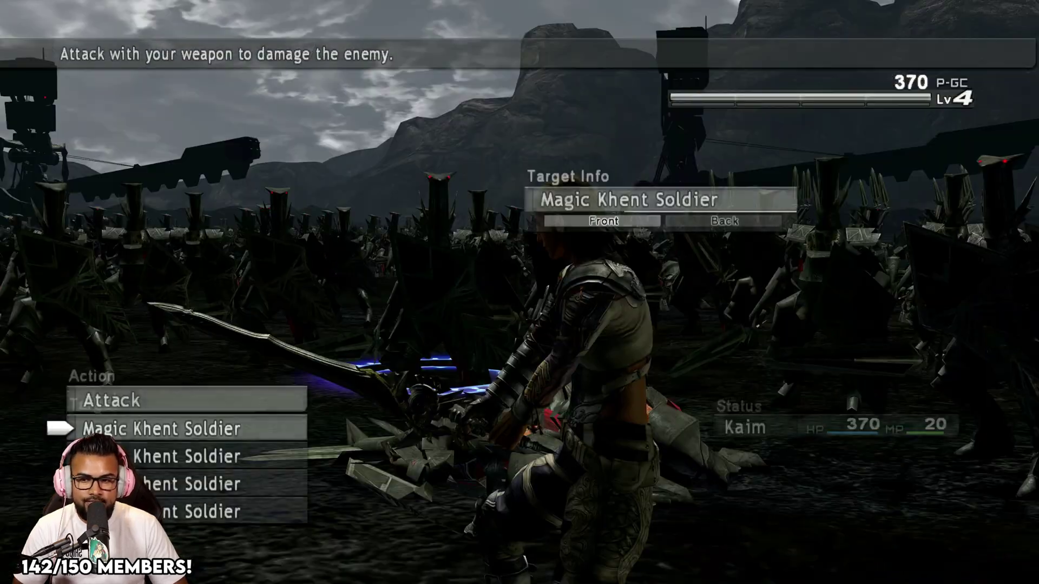
pyautogui.press('Return')
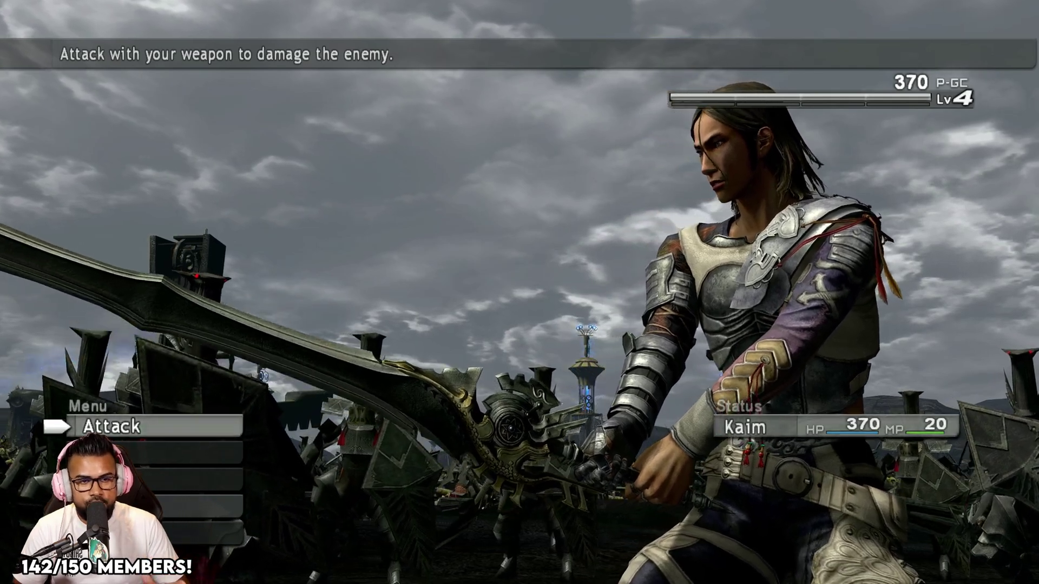
pyautogui.press('Return')
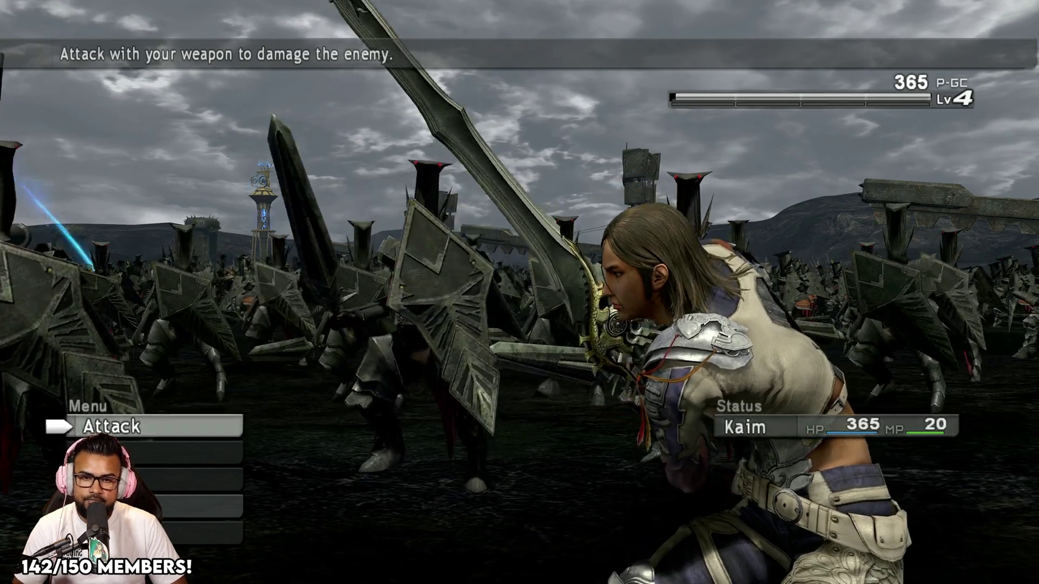
pyautogui.press('Return')
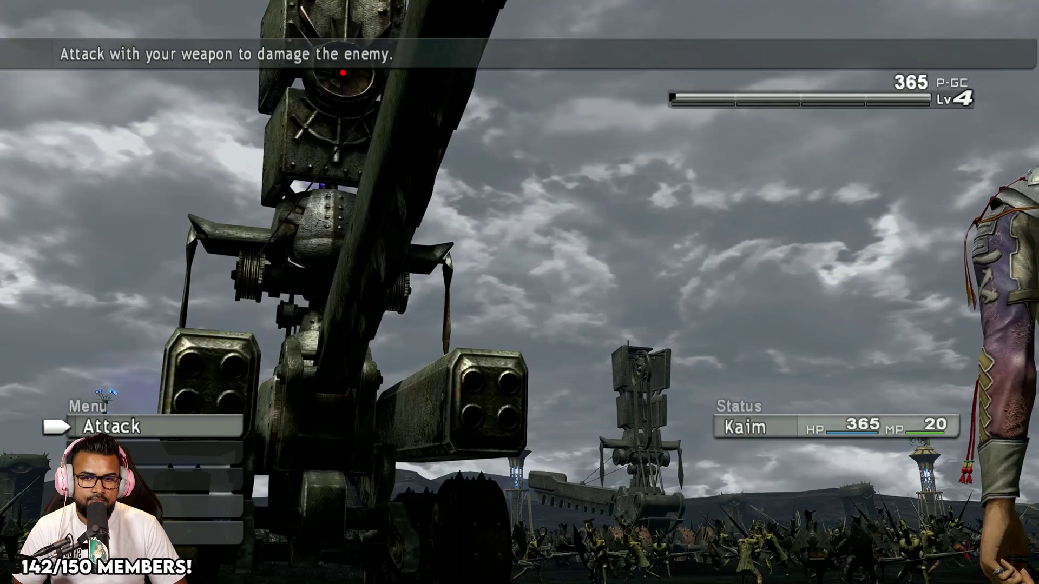
pyautogui.press('Return')
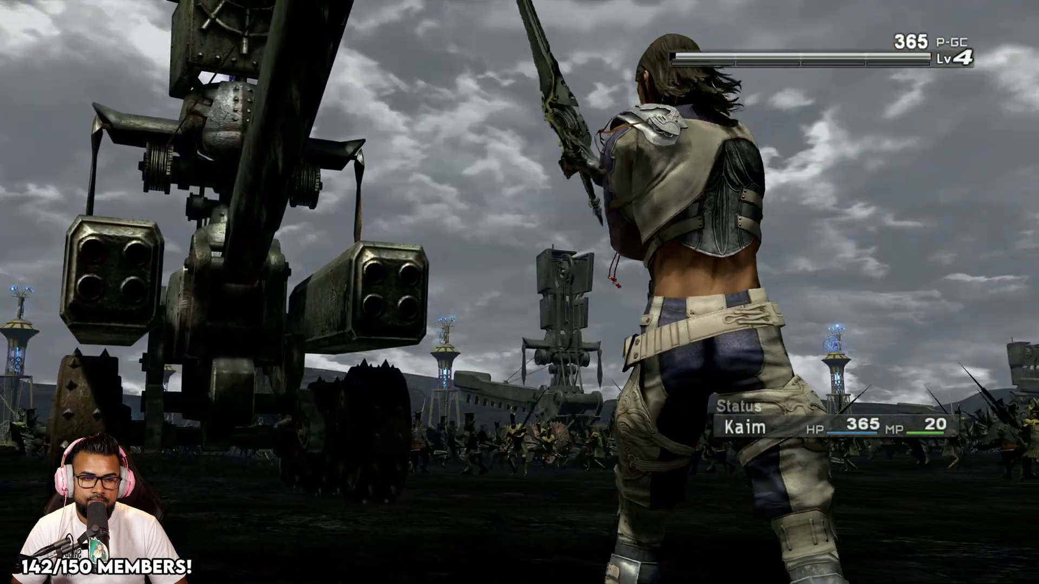